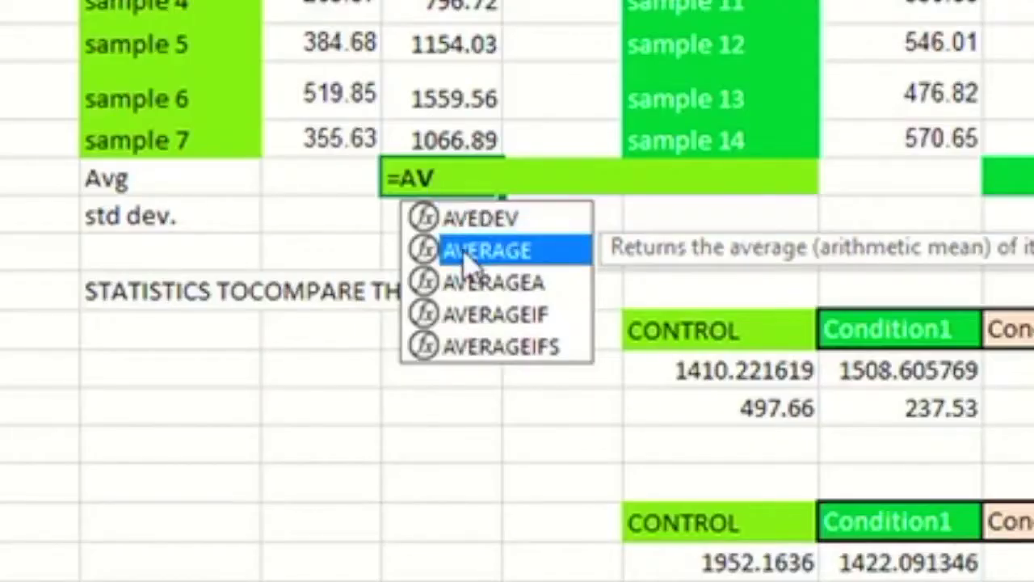
{"action": "double_click", "coordinate": [465, 248]}
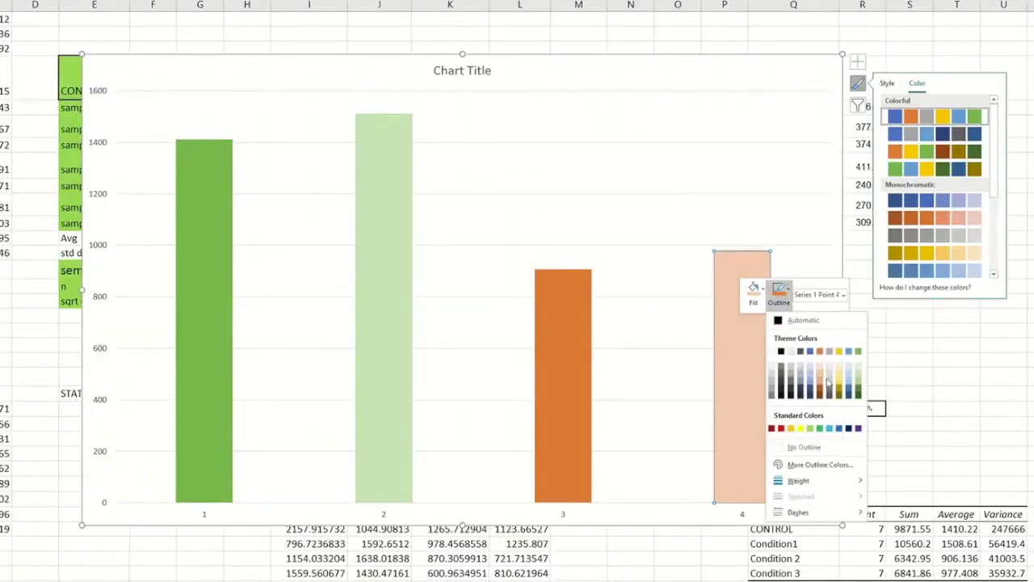
{"action": "left_click", "coordinate": [822, 369]}
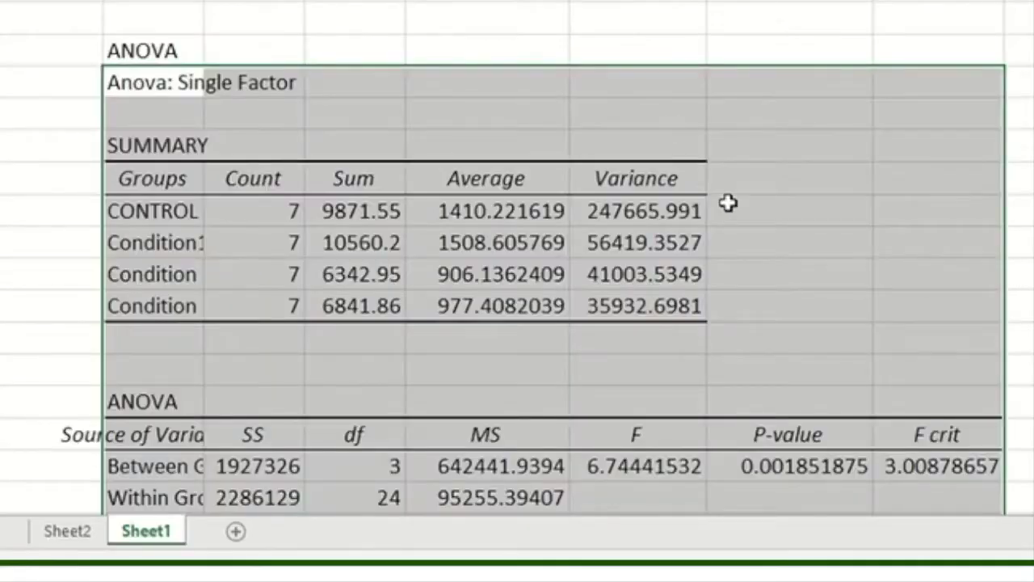
{"action": "scroll", "coordinate": [728, 203], "scroll_direction": "down", "scroll_amount": 2}
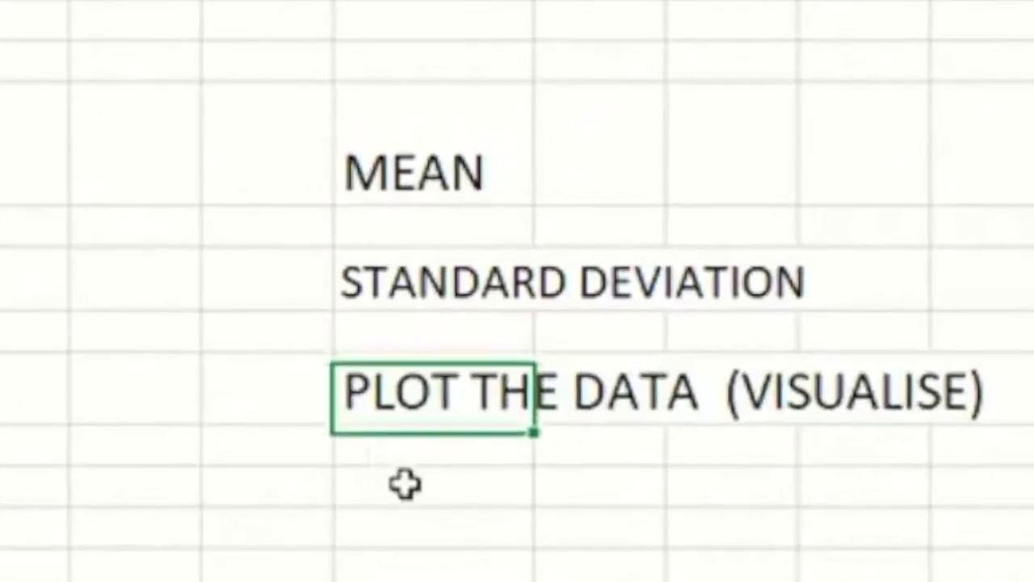
{"action": "left_click", "coordinate": [386, 465]}
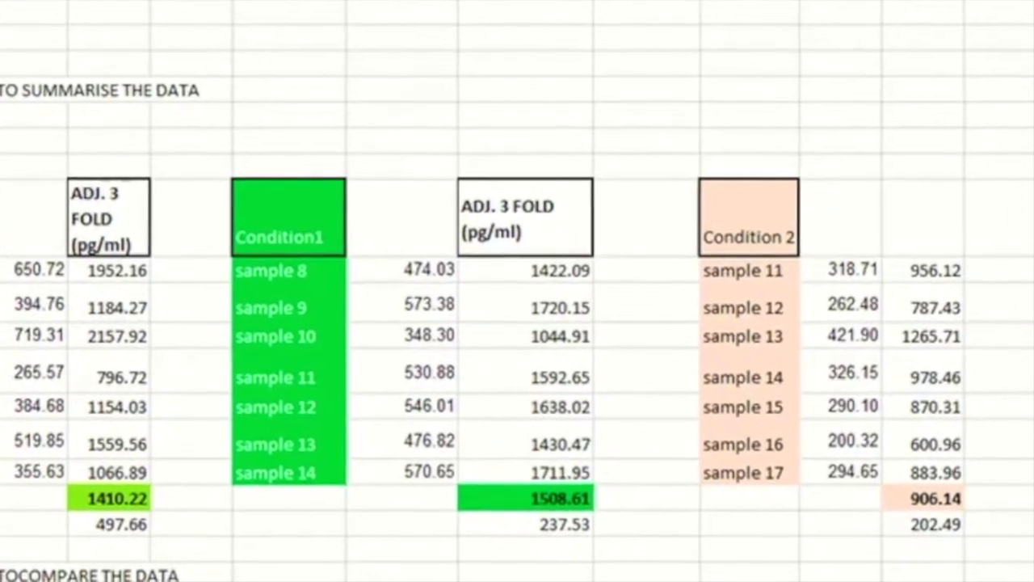
Review the Control group's raw sample values and their ADJ. 3 FOLD (pg/ml) values.
{"action": "left_click", "coordinate": [249, 215]}
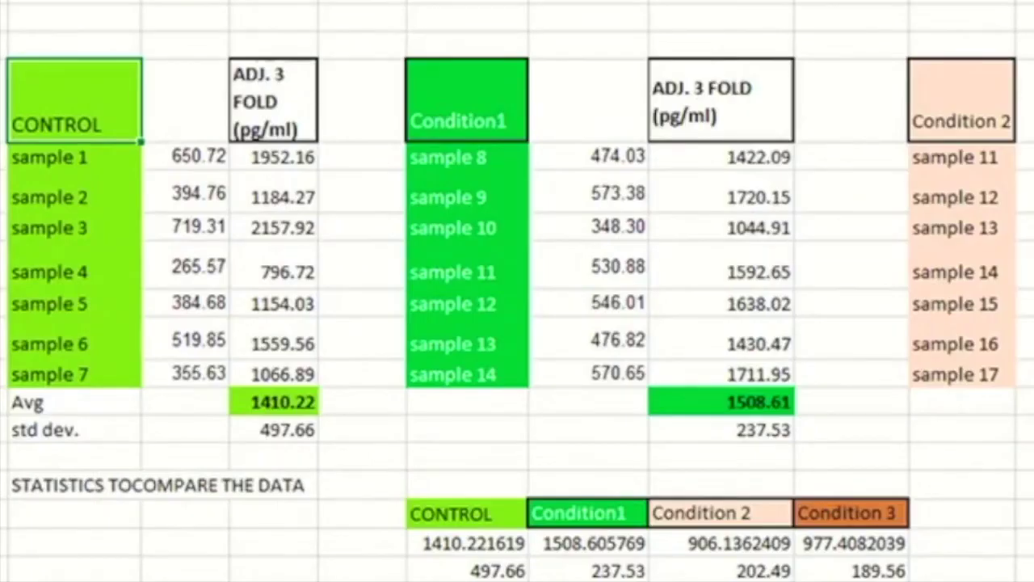
{"action": "left_click_drag", "start_coordinate": [270, 205], "coordinate": [269, 475]}
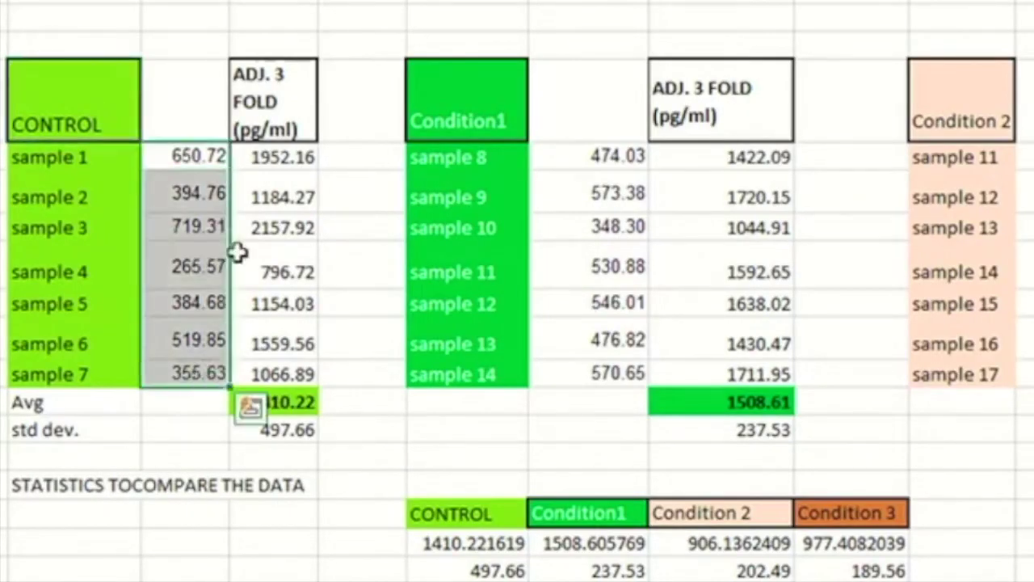
{"action": "left_click_drag", "start_coordinate": [366, 205], "coordinate": [375, 437]}
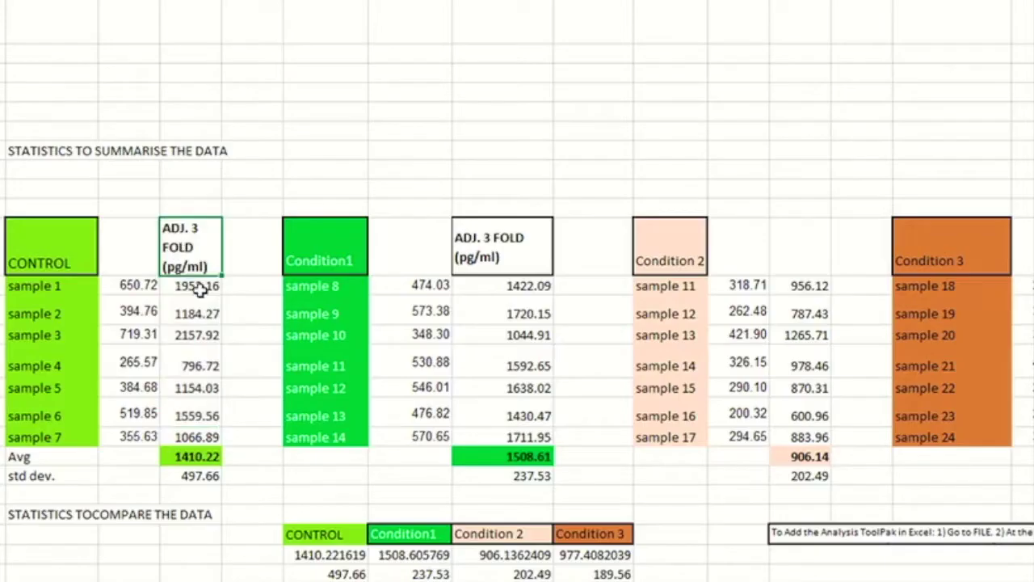
{"action": "left_click_drag", "start_coordinate": [291, 158], "coordinate": [289, 334]}
{"action": "left_click_drag", "start_coordinate": [202, 408], "coordinate": [204, 435]}
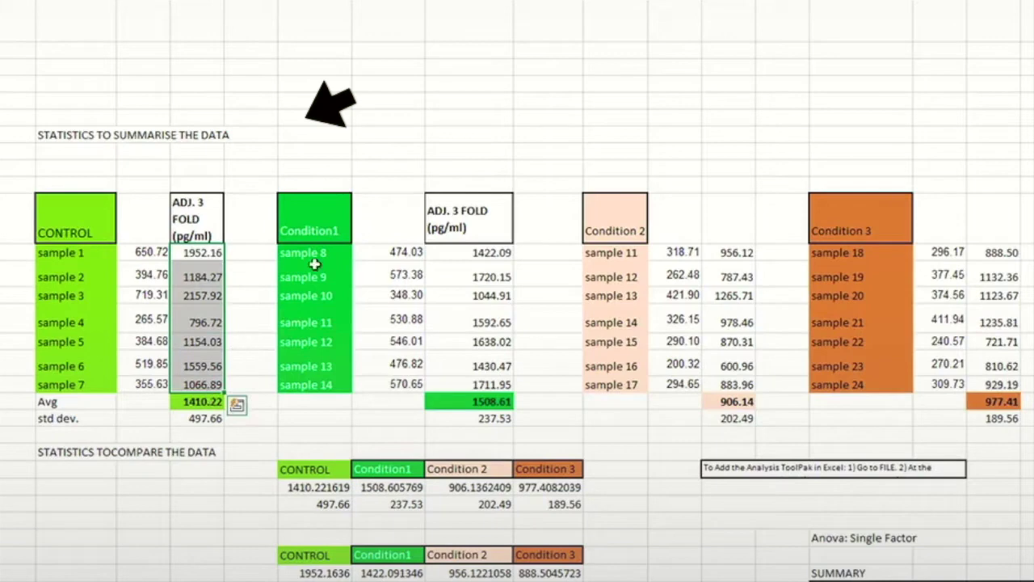
Enlarge the Condition1 header text and widen its column slightly.
{"action": "left_click", "coordinate": [342, 211]}
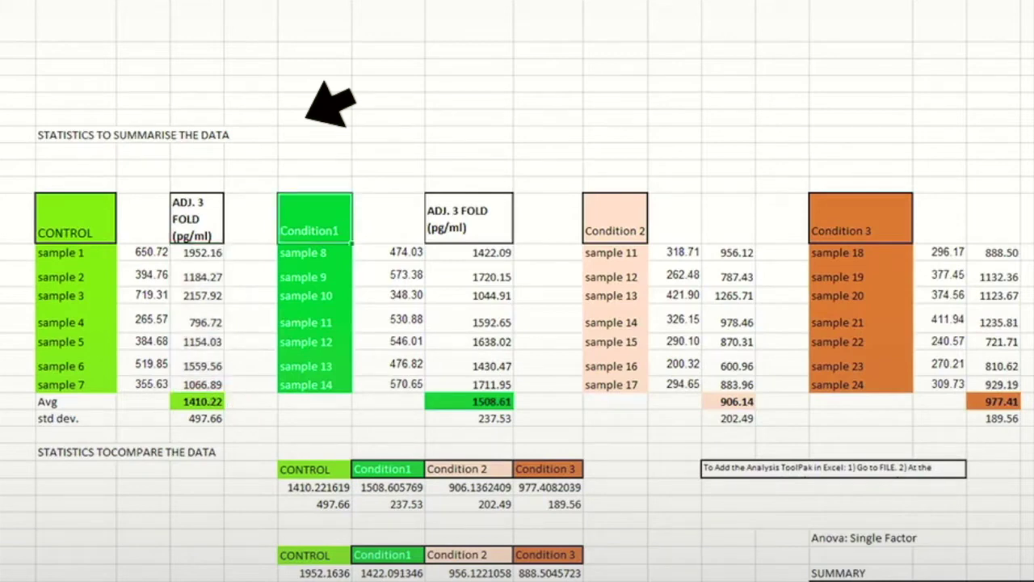
{"action": "key", "text": "F2"}
{"action": "left_click_drag", "start_coordinate": [352, 1], "coordinate": [365, 2]}
Review the raw and three-fold adjusted values of samples 8 to 14 under Condition1 and the start of the Condition 2 group.
{"action": "left_click_drag", "start_coordinate": [410, 256], "coordinate": [420, 386]}
{"action": "left_click_drag", "start_coordinate": [467, 264], "coordinate": [485, 385]}
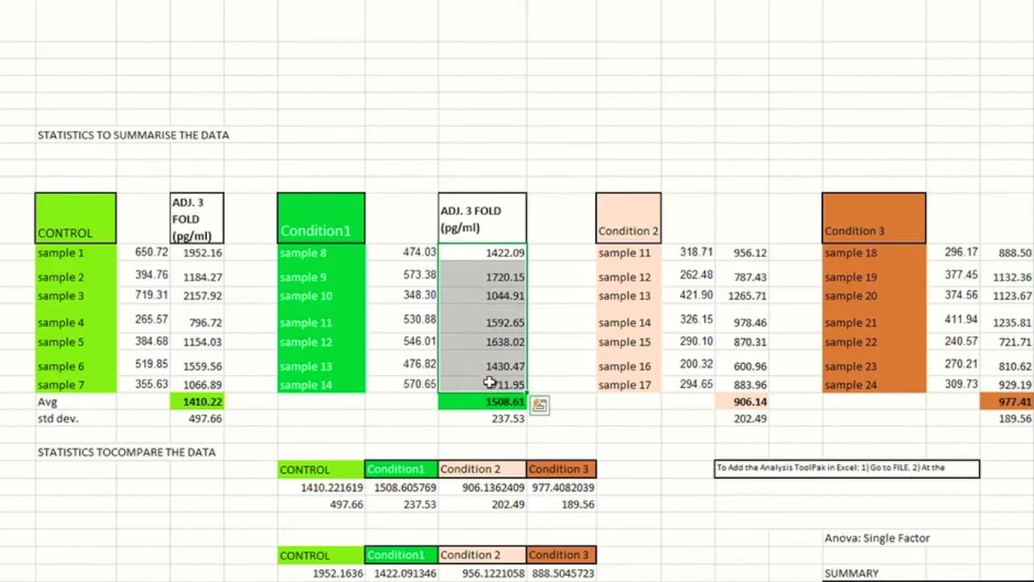
{"action": "left_click", "coordinate": [623, 257]}
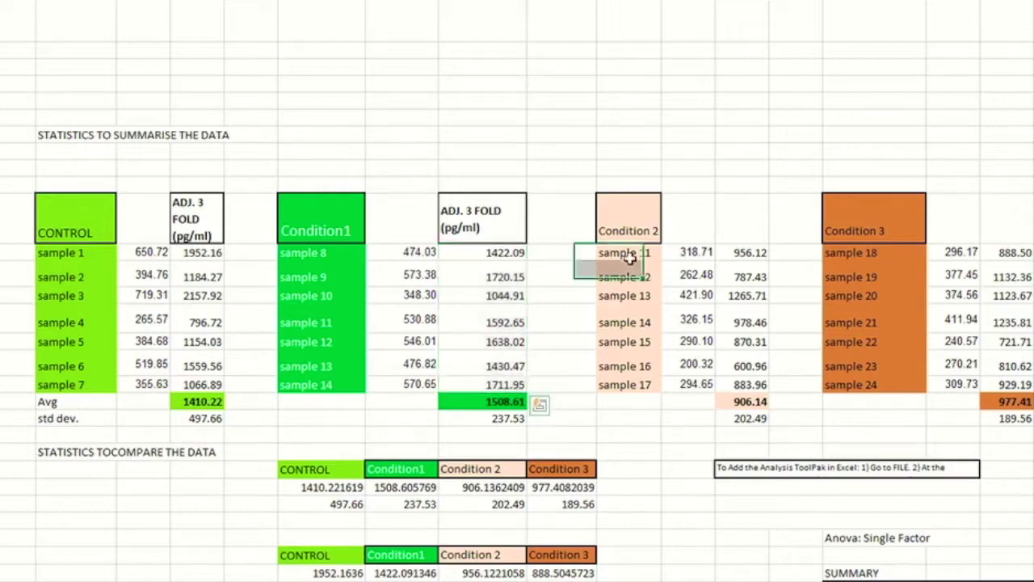
{"action": "mouse_move", "coordinate": [605, 231]}
{"action": "left_mouse_down"}
{"action": "mouse_move", "coordinate": [859, 231]}
{"action": "mouse_move", "coordinate": [622, 229]}
{"action": "left_mouse_up"}
Calculate the Control group's average in the Avg row with the AVERAGE function over G12:G18.
{"action": "left_click", "coordinate": [69, 226]}
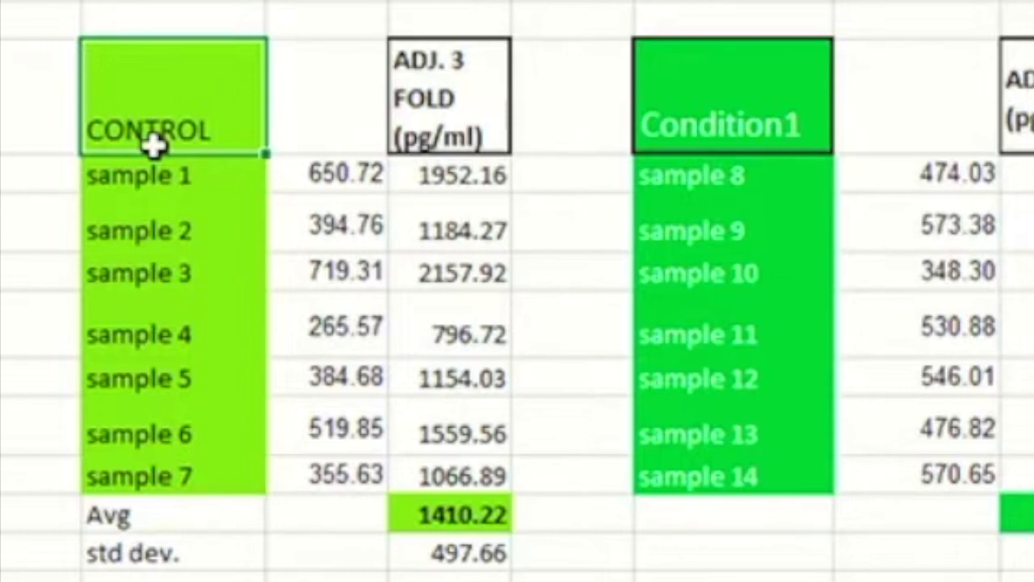
{"action": "left_click", "coordinate": [158, 516]}
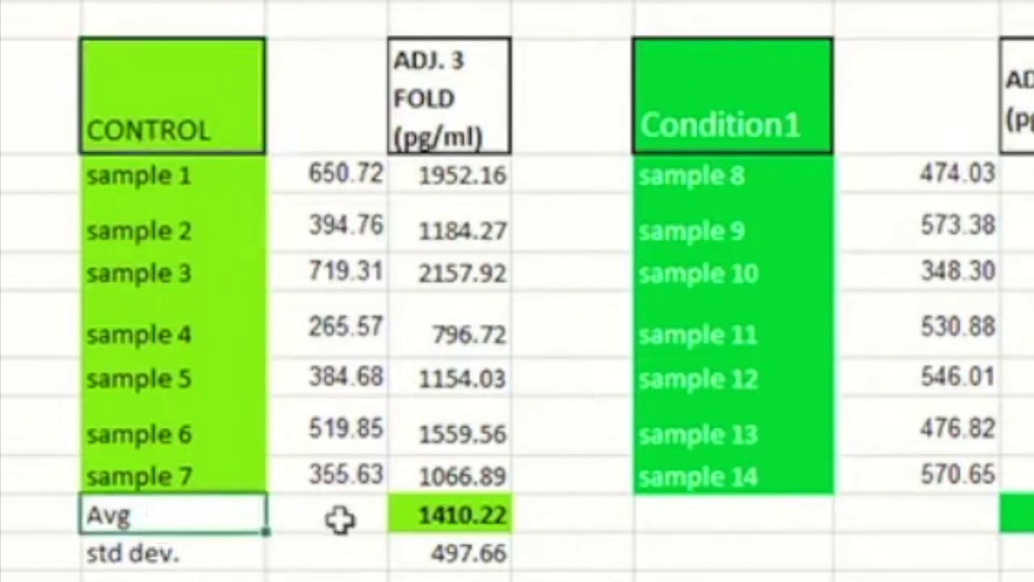
{"action": "left_click", "coordinate": [460, 517]}
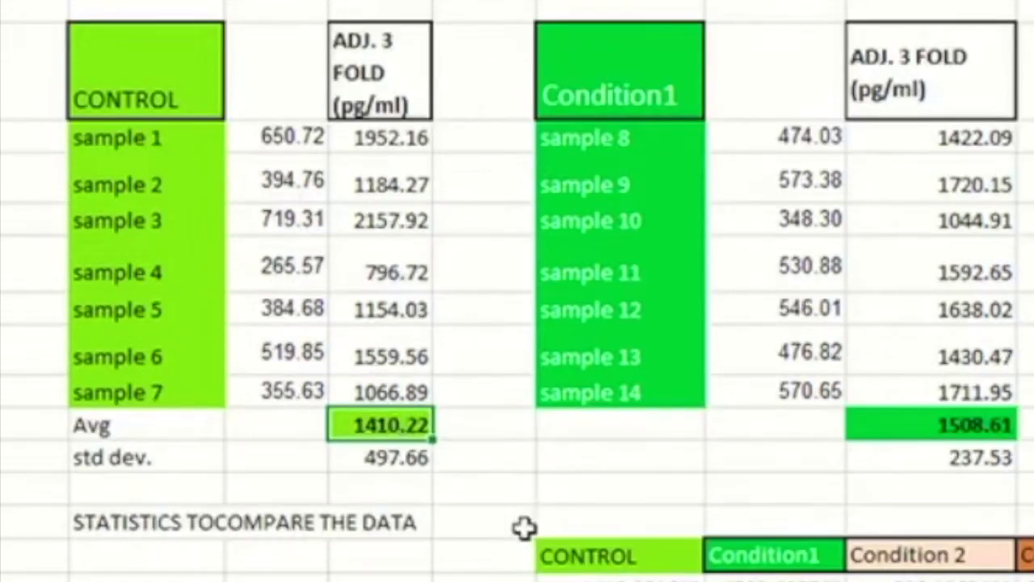
{"action": "type", "text": "=AV"}
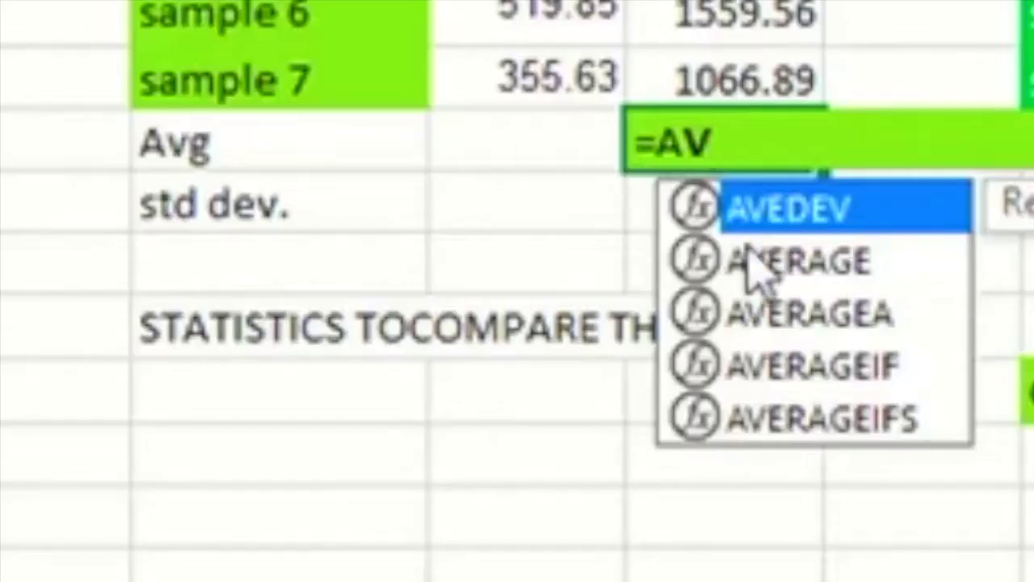
{"action": "left_click", "coordinate": [766, 274]}
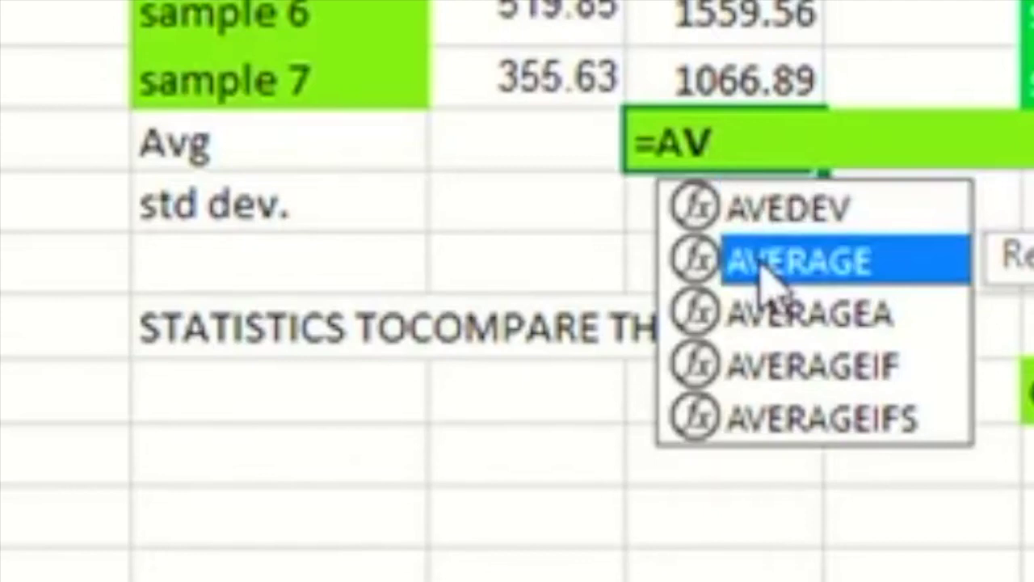
{"action": "double_click", "coordinate": [766, 275]}
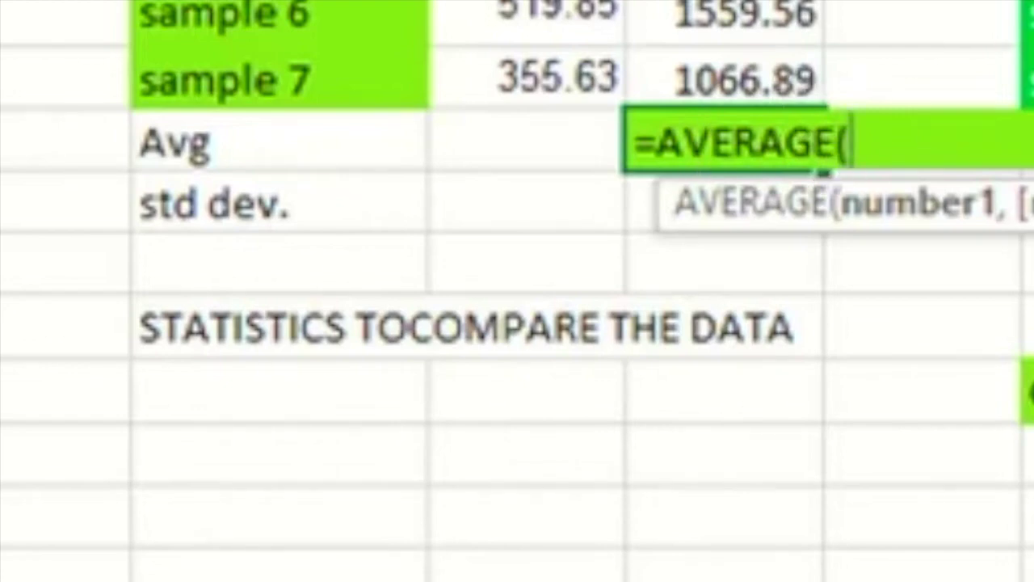
{"action": "left_click_drag", "start_coordinate": [728, 2], "coordinate": [758, 90]}
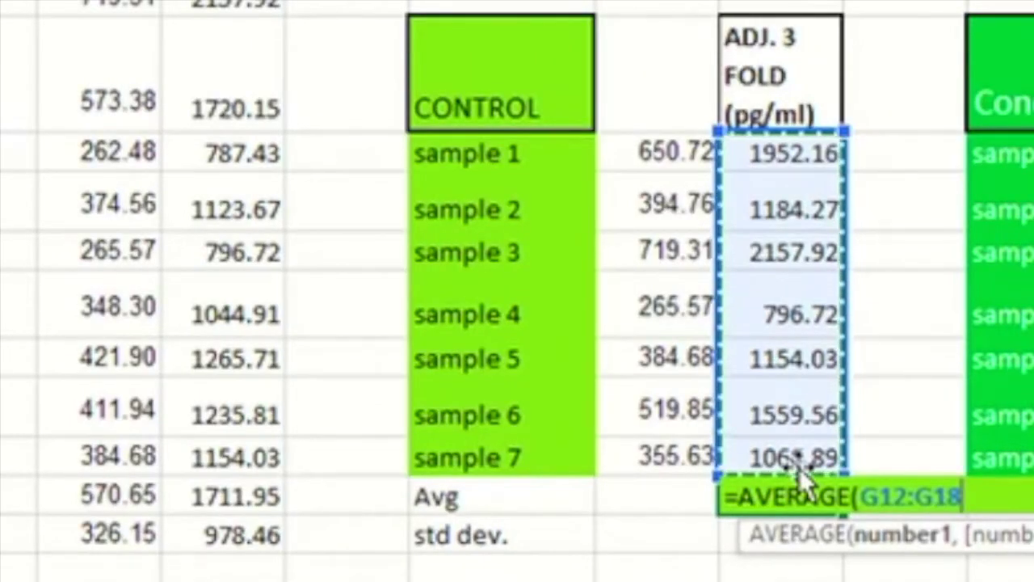
{"action": "key", "text": "Return"}
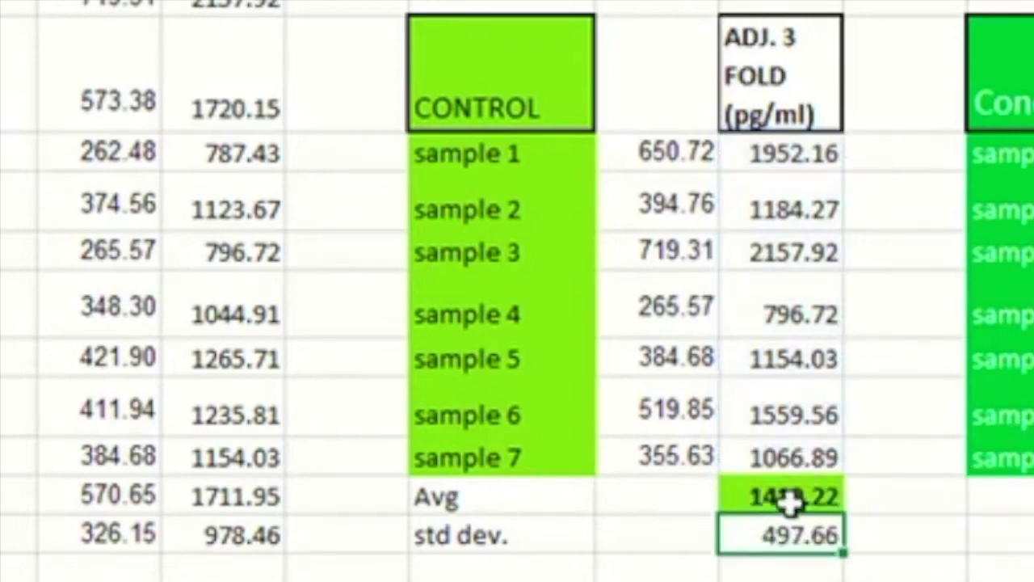
Clear the Control group's existing standard deviation cell below the average.
{"action": "left_click", "coordinate": [793, 498]}
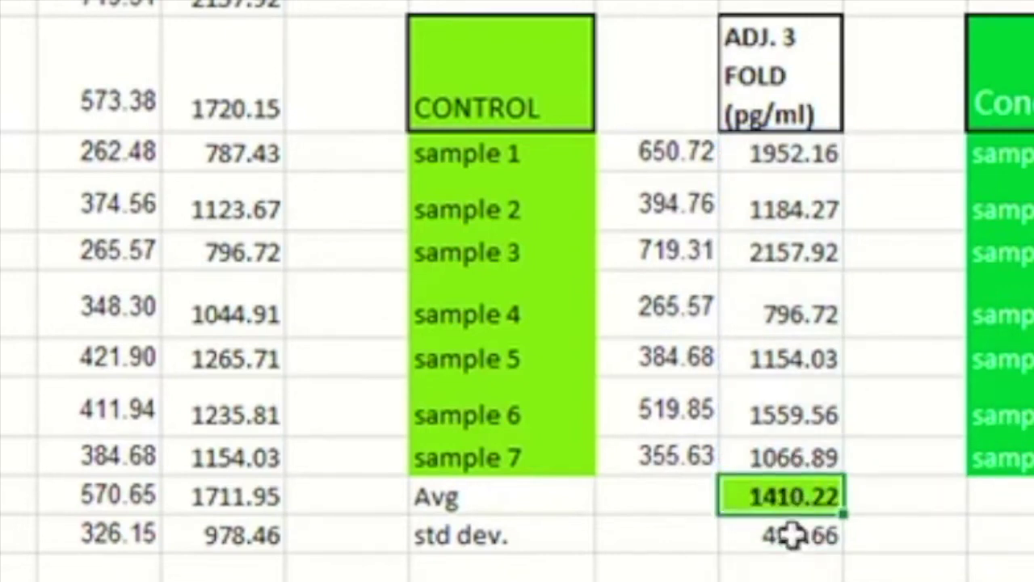
{"action": "left_click", "coordinate": [792, 535]}
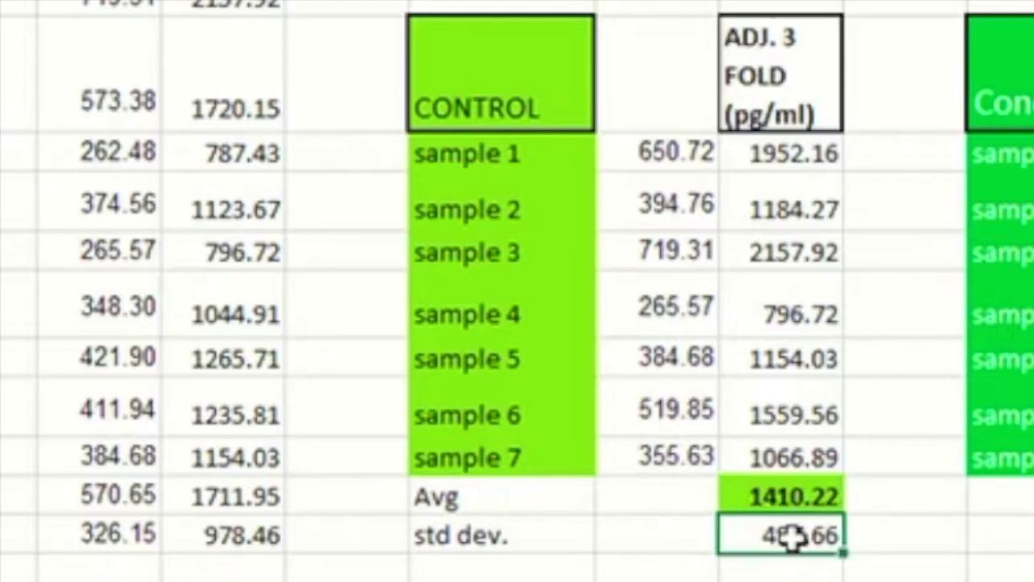
{"action": "key", "text": "BackSpace"}
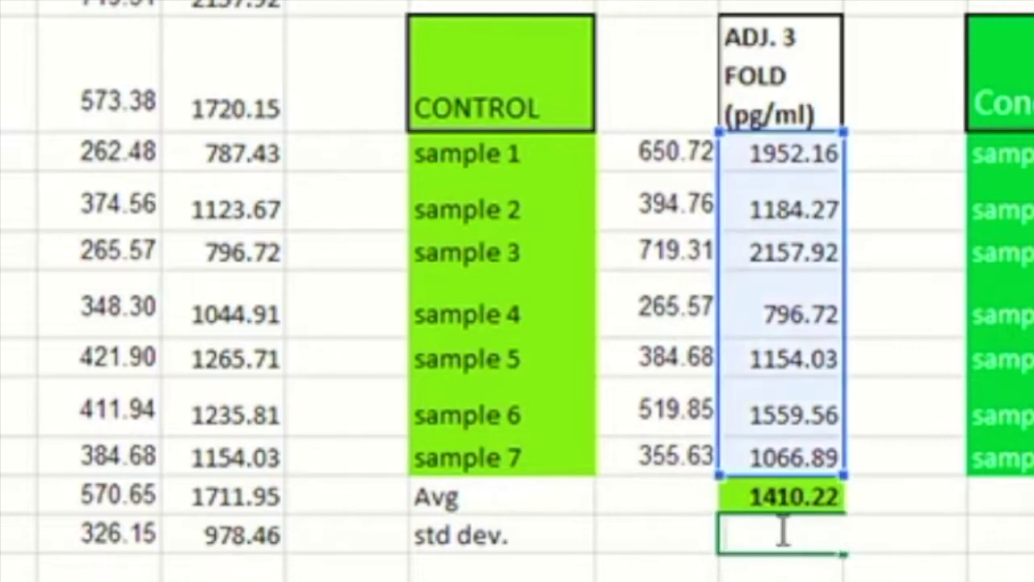
{"action": "left_click", "coordinate": [896, 413]}
{"action": "left_click", "coordinate": [803, 536]}
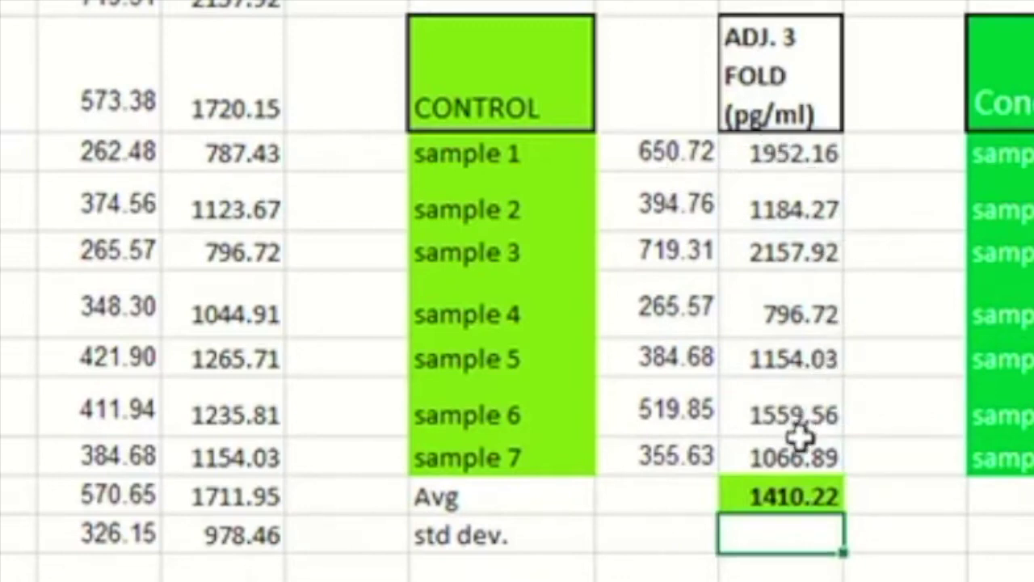
Compare the Control group's individual adjusted sample values with their average.
{"action": "left_click", "coordinate": [794, 208]}
{"action": "left_click", "coordinate": [794, 499]}
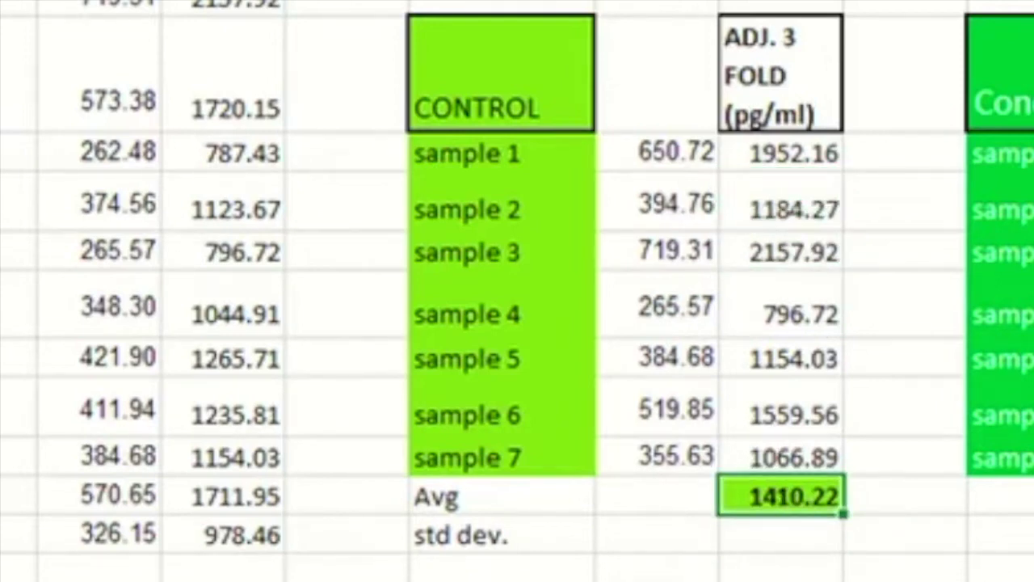
{"action": "left_click", "coordinate": [770, 412]}
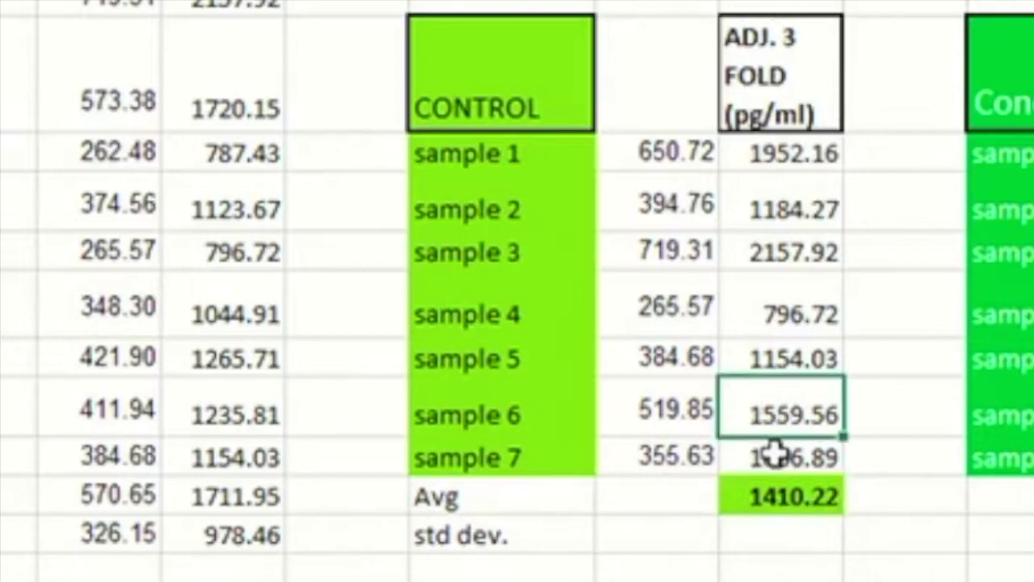
{"action": "left_click_drag", "start_coordinate": [772, 507], "coordinate": [775, 537]}
{"action": "left_click", "coordinate": [779, 367]}
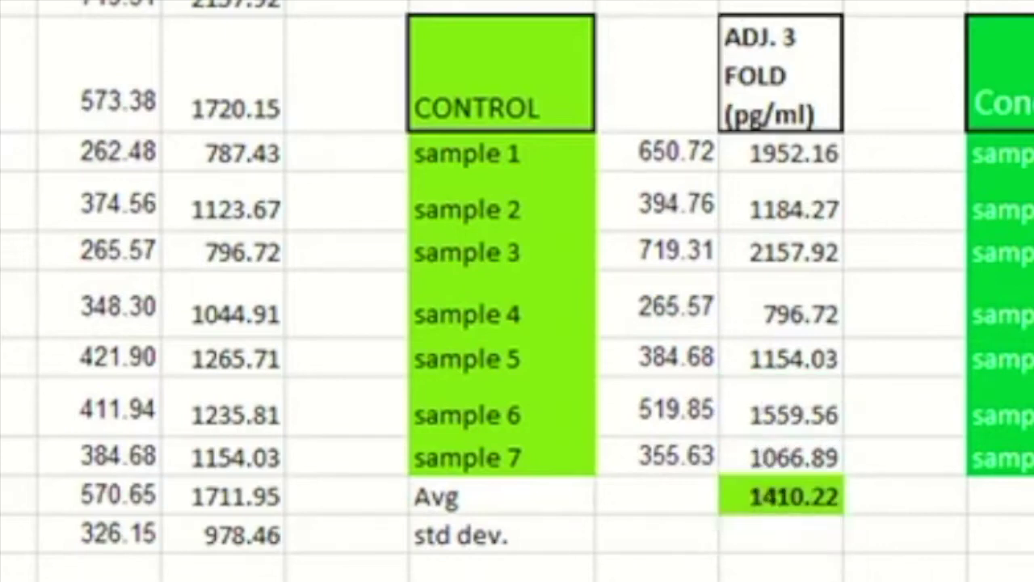
{"action": "left_click", "coordinate": [777, 251]}
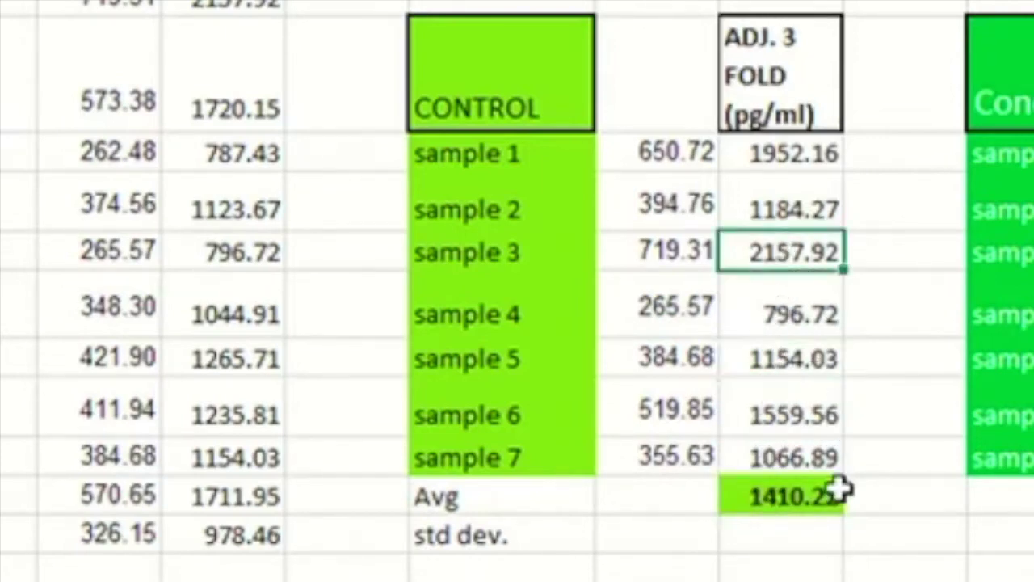
{"action": "key", "text": "Down"}
{"action": "key", "text": "Down"}
{"action": "key", "text": "Down"}
Calculate the Control group's standard deviation in the std dev. row with the STDEV.S function over G12:G18.
{"action": "left_click", "coordinate": [824, 495]}
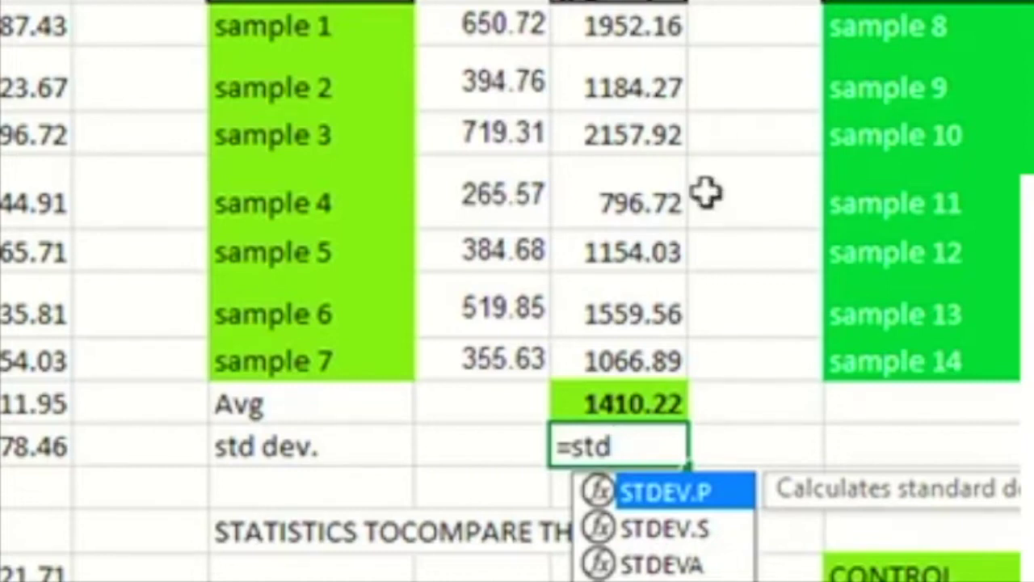
{"action": "left_click", "coordinate": [696, 526]}
{"action": "double_click", "coordinate": [696, 527]}
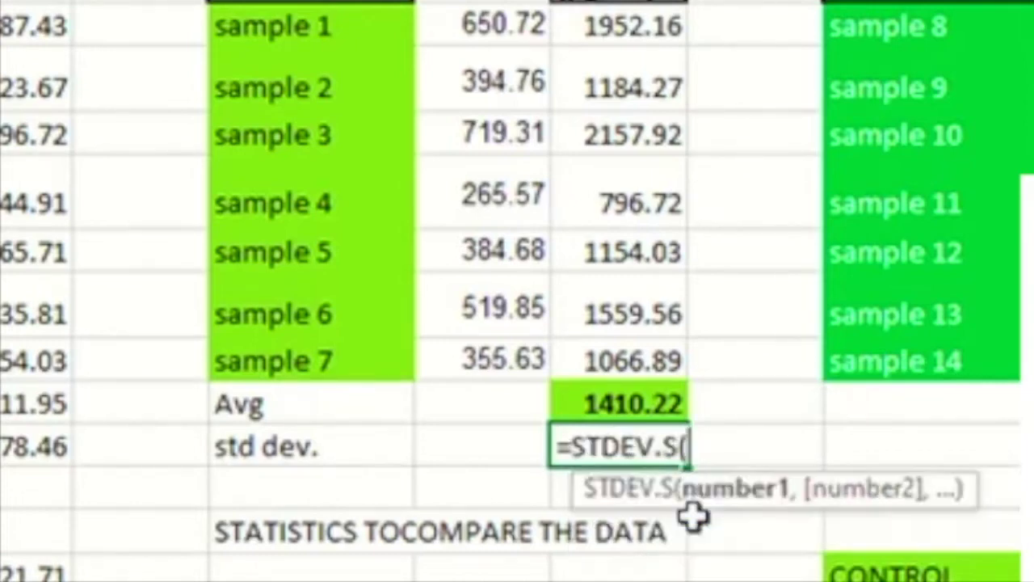
{"action": "left_click_drag", "start_coordinate": [663, 11], "coordinate": [600, 363]}
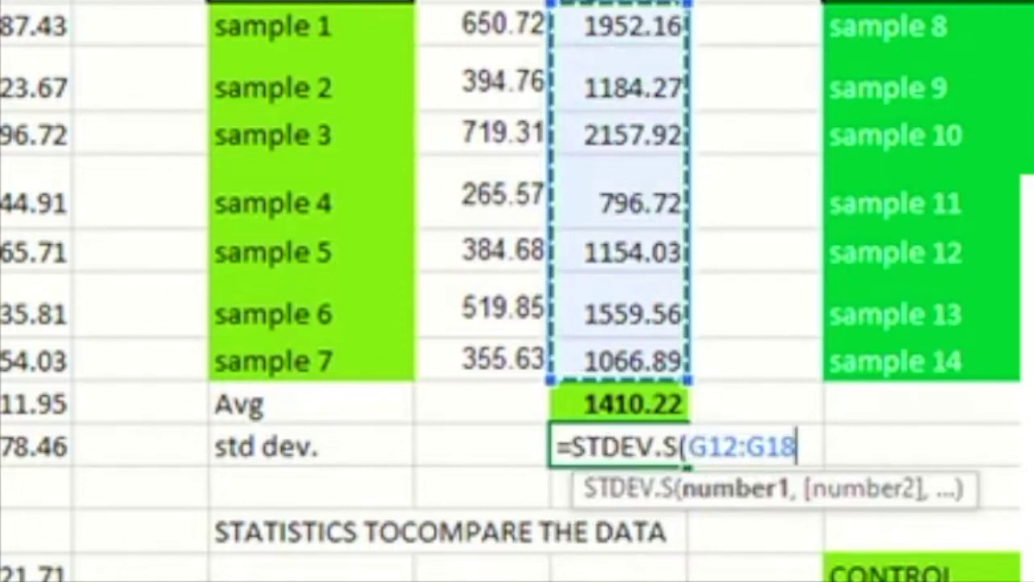
{"action": "key", "text": "Return"}
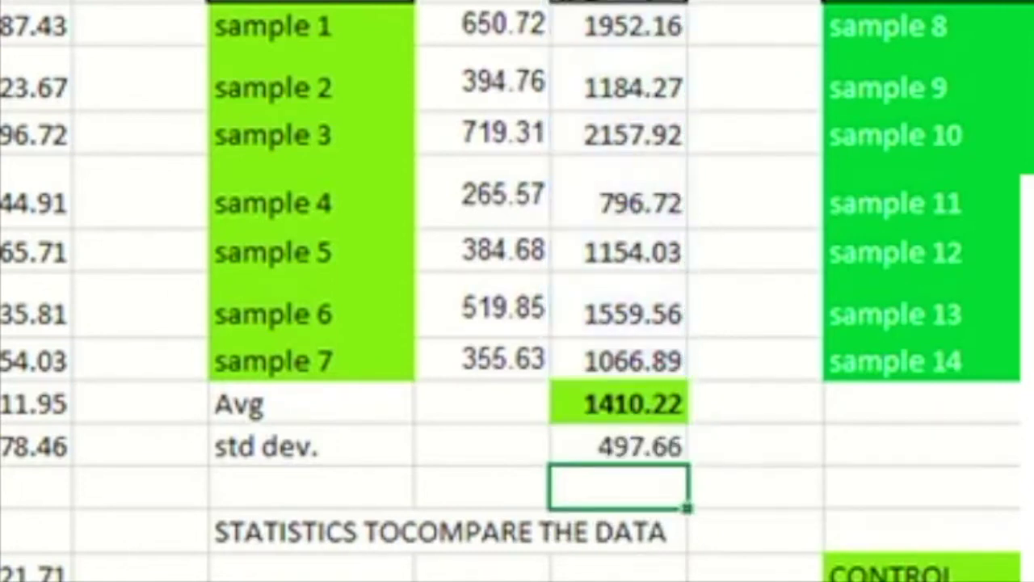
{"action": "left_click", "coordinate": [653, 446]}
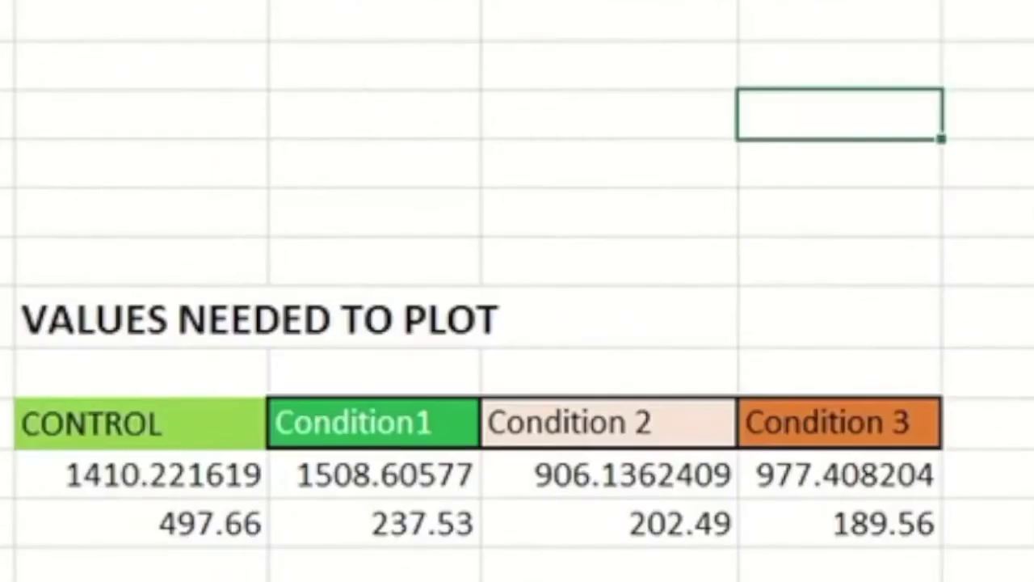
Examine the VALUES NEEDED TO PLOT table with the mean and standard deviation for Control and Conditions 1 to 3.
{"action": "left_click", "coordinate": [255, 529]}
{"action": "left_click", "coordinate": [190, 473]}
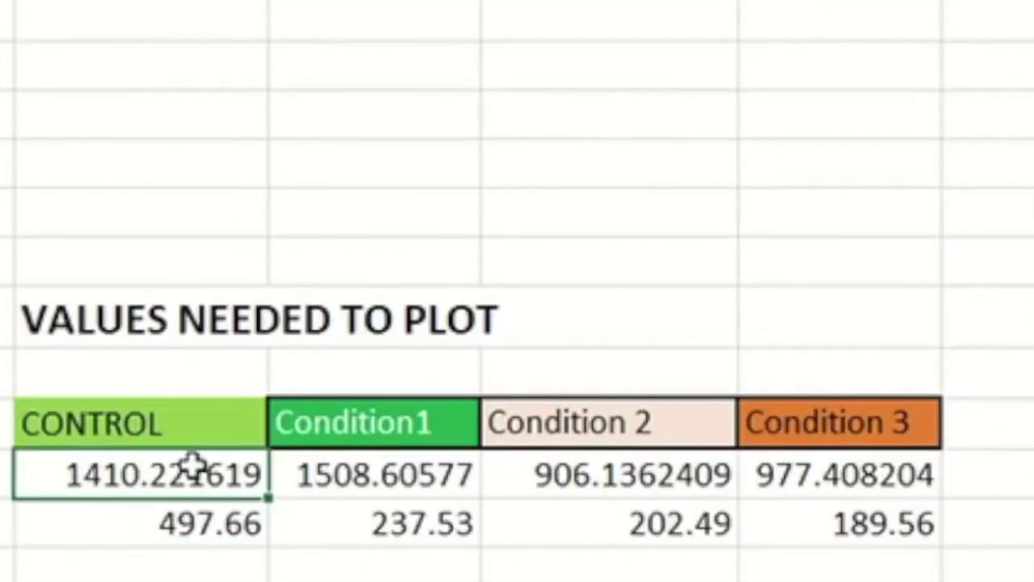
{"action": "left_click", "coordinate": [194, 441]}
{"action": "left_click", "coordinate": [453, 432]}
{"action": "left_click", "coordinate": [582, 421]}
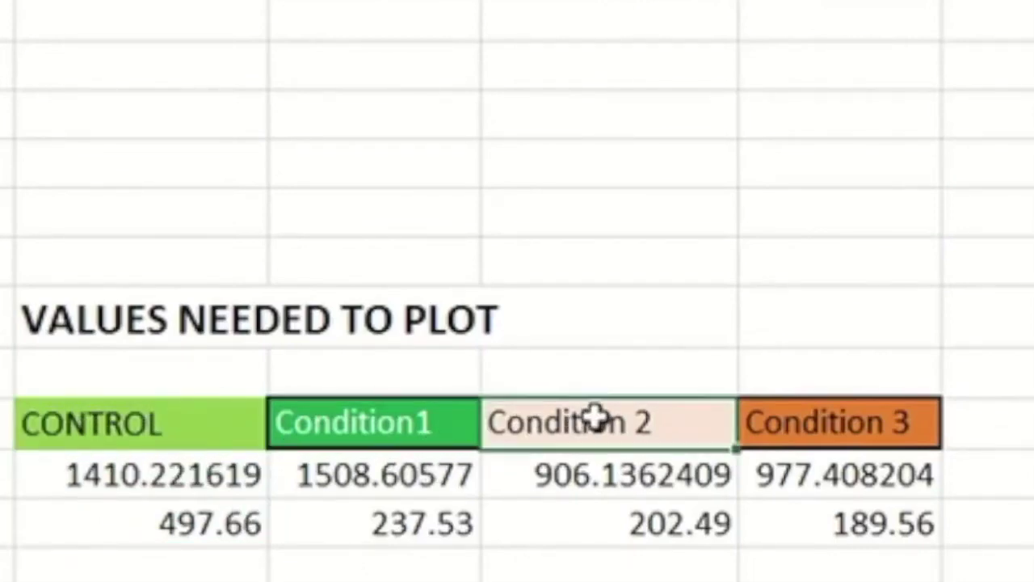
{"action": "left_click", "coordinate": [859, 423]}
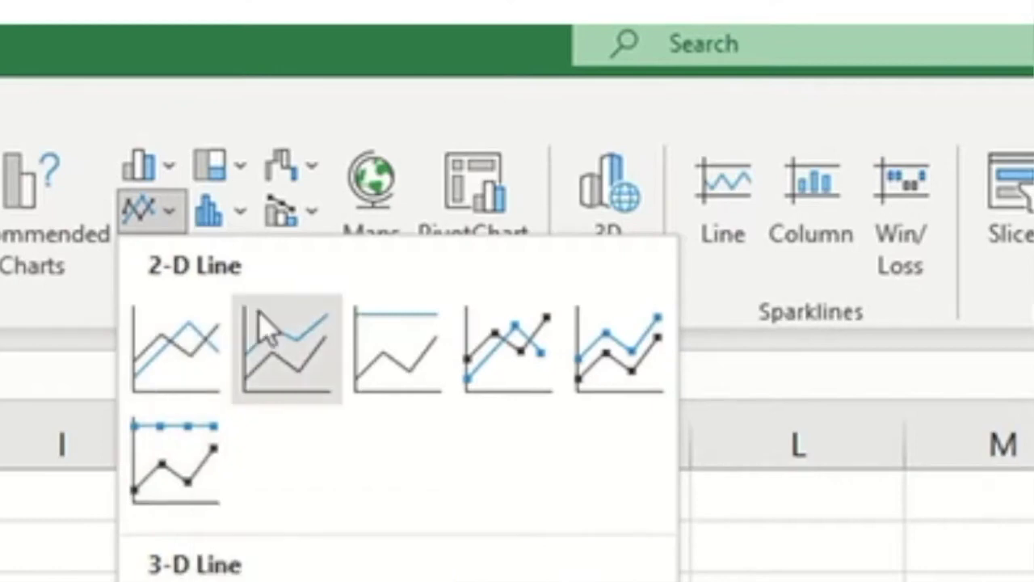
Insert a 2-D clustered column chart of the mean values for the Control group and the three conditions.
{"action": "left_click", "coordinate": [178, 171]}
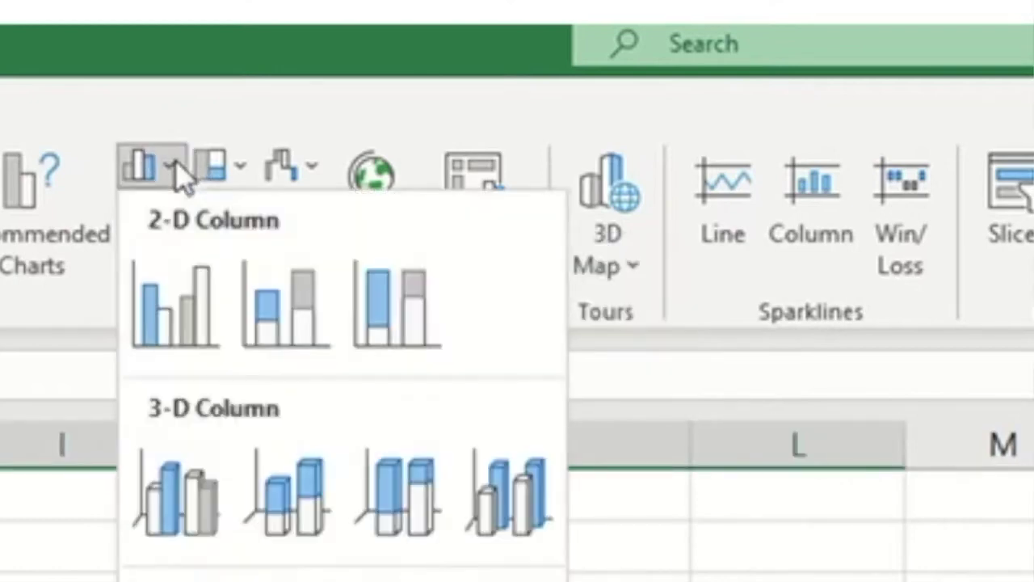
{"action": "left_click", "coordinate": [182, 335]}
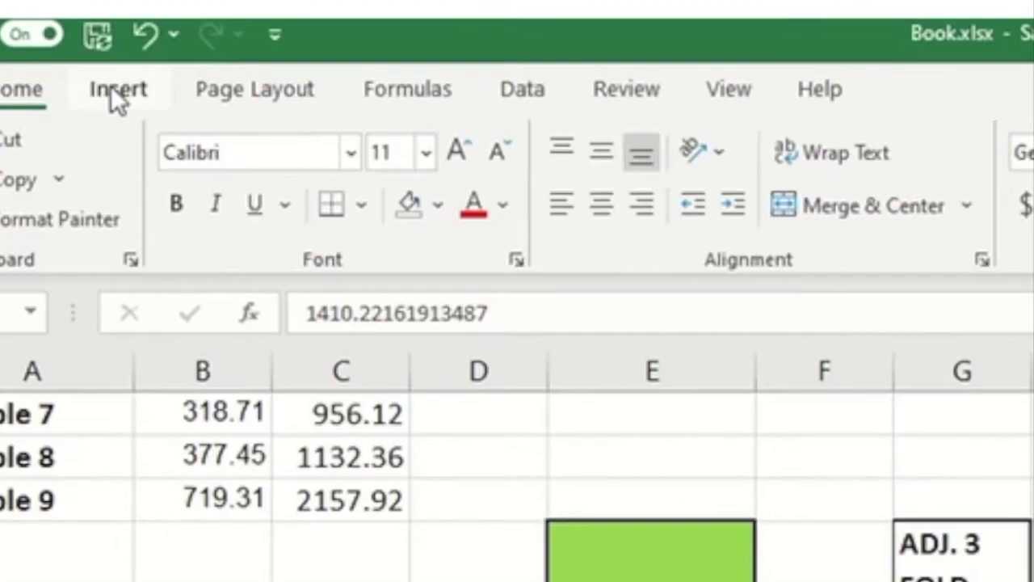
{"action": "left_click", "coordinate": [111, 86]}
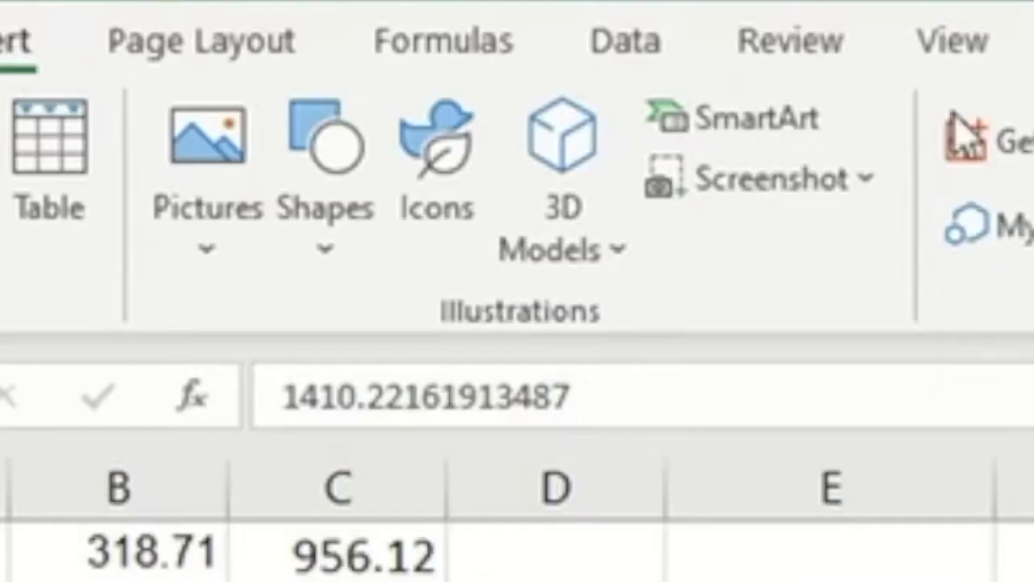
{"action": "left_click", "coordinate": [275, 153]}
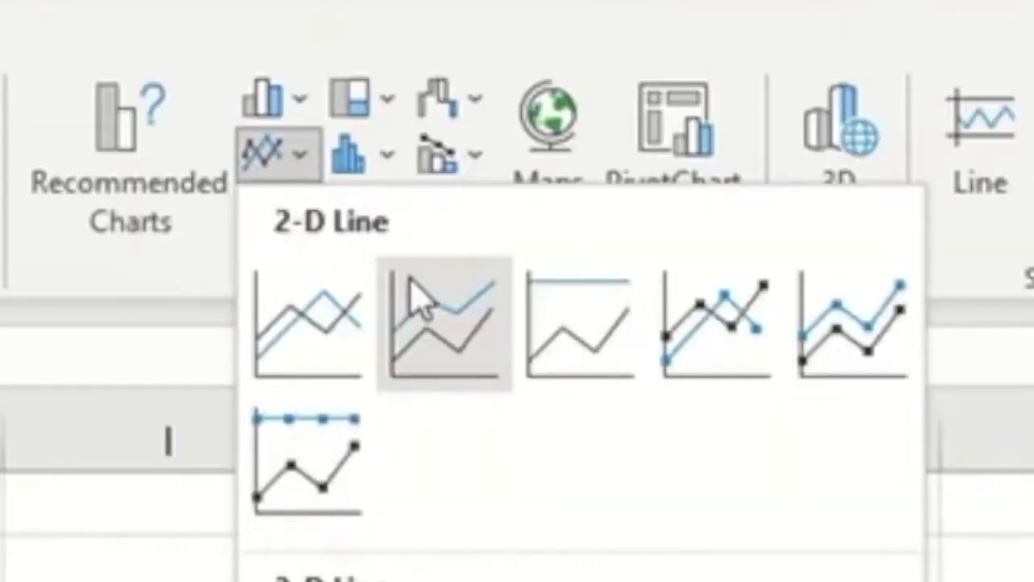
{"action": "left_click", "coordinate": [301, 98]}
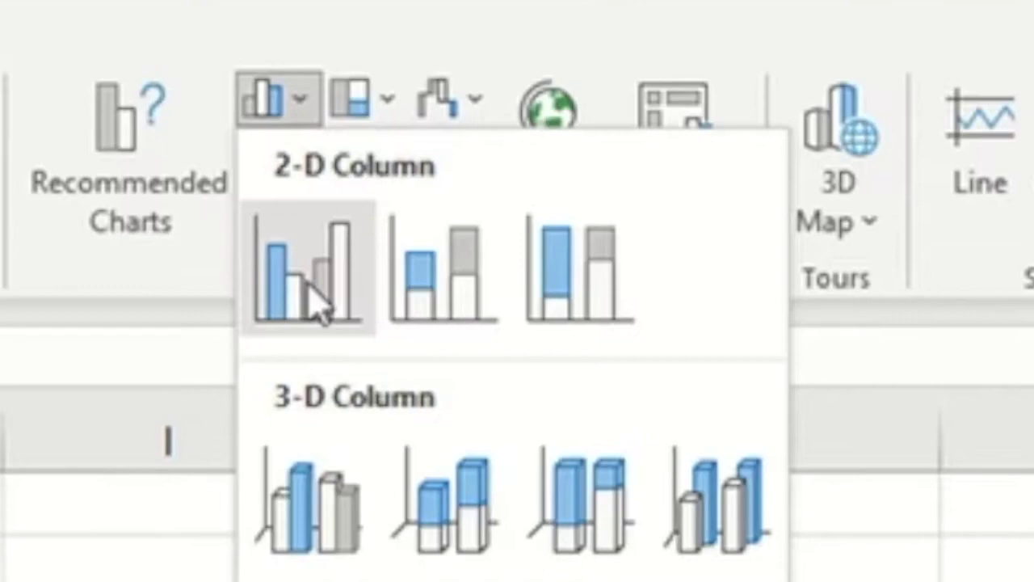
{"action": "left_click", "coordinate": [311, 266]}
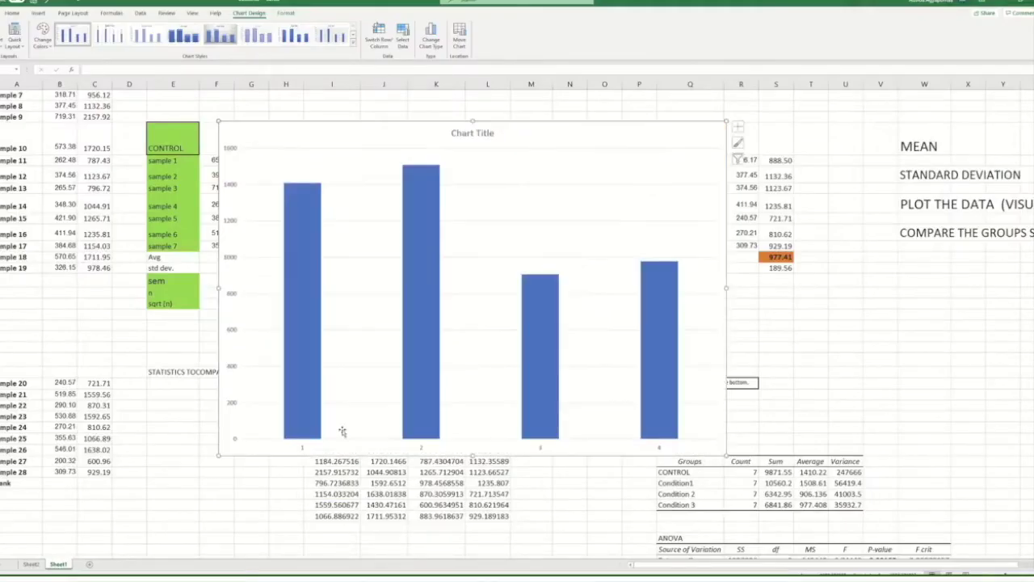
Enlarge the column chart by extending its lower-left corner outward, and select the chart for editing.
{"action": "left_click_drag", "start_coordinate": [215, 455], "coordinate": [164, 466]}
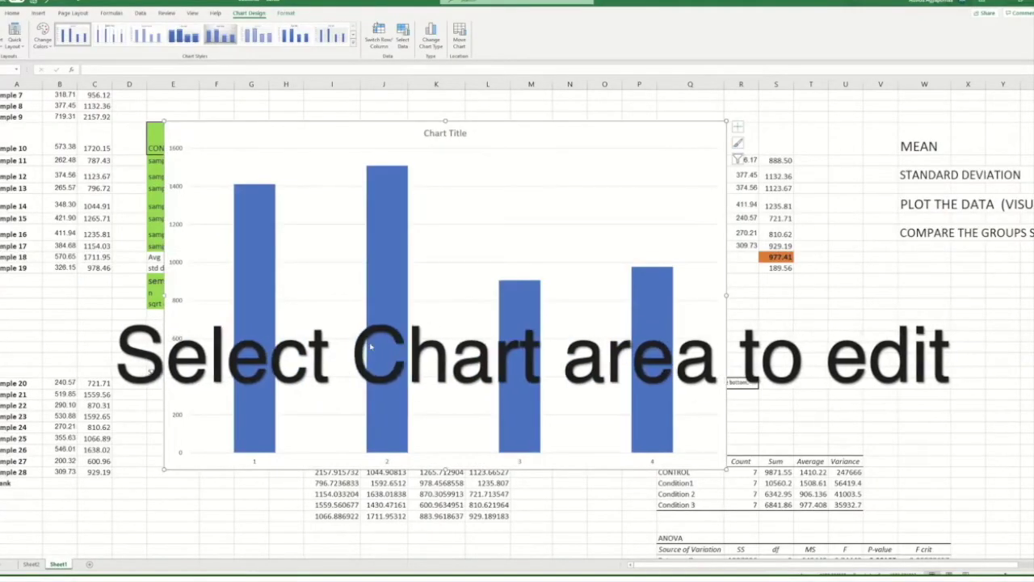
{"action": "left_click", "coordinate": [448, 135]}
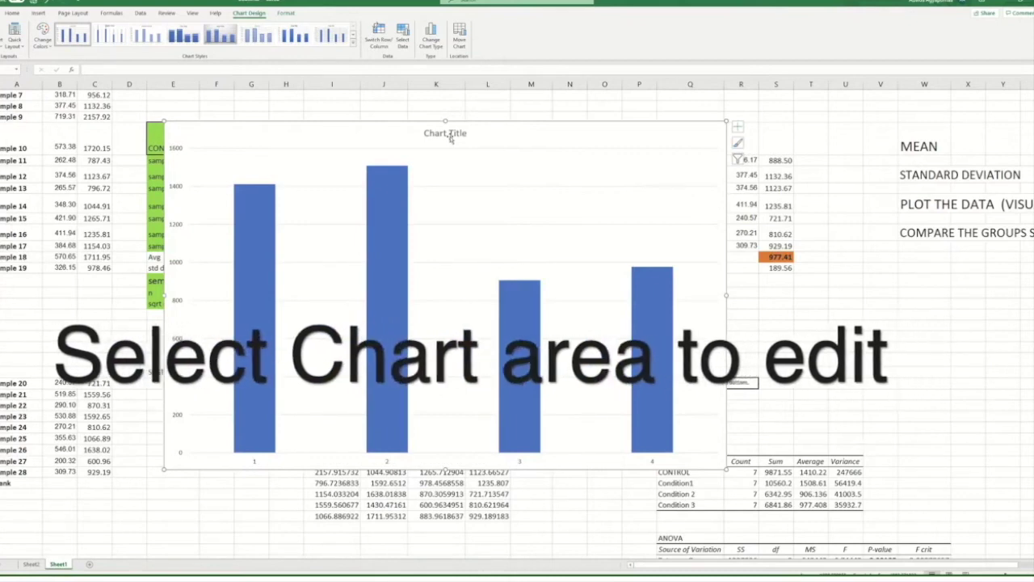
{"action": "left_click", "coordinate": [428, 292]}
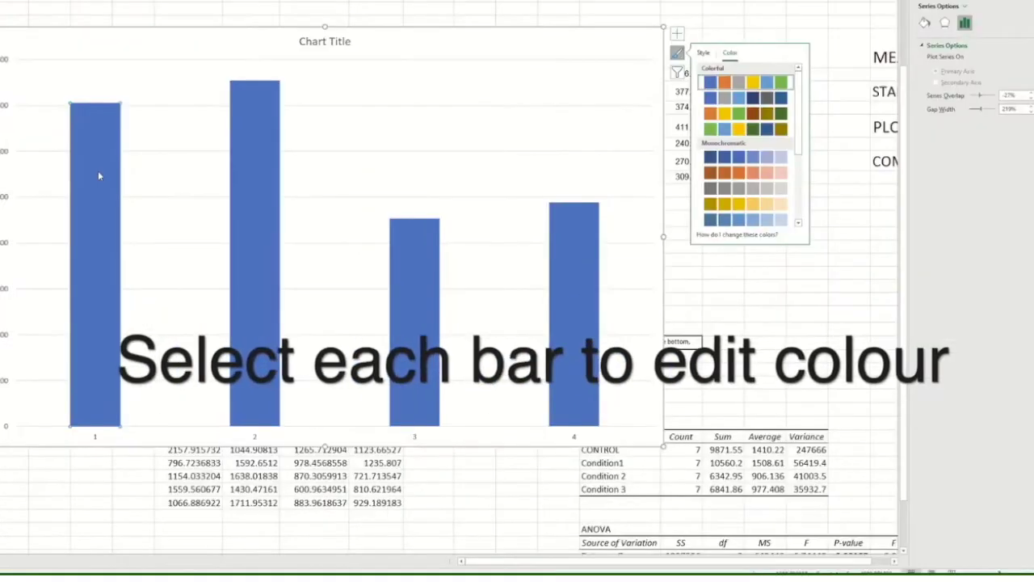
Give the first bar of the chart a green outline and a matching green fill from the theme colors.
{"action": "right_click", "coordinate": [99, 171]}
{"action": "left_click", "coordinate": [135, 144]}
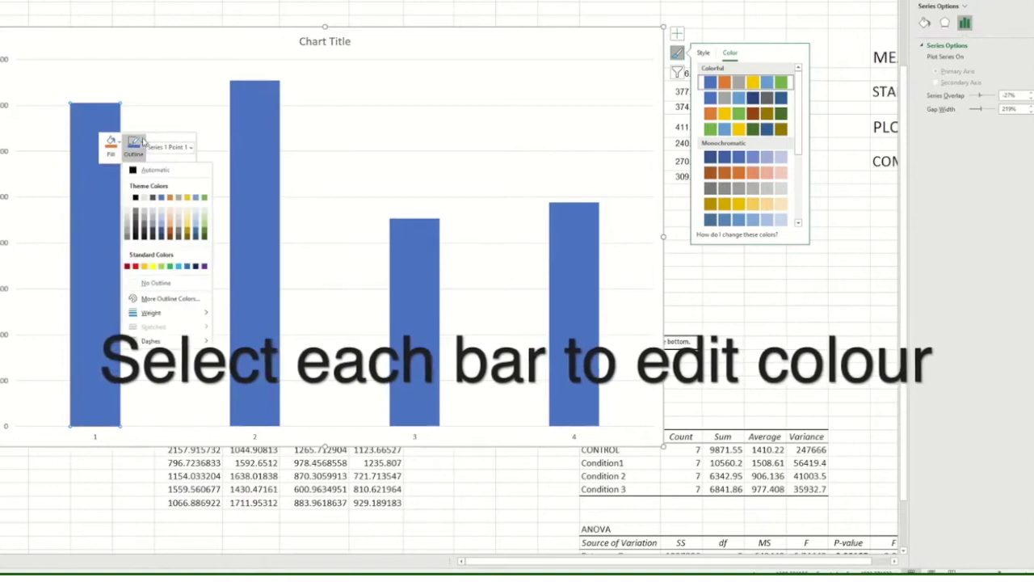
{"action": "left_click", "coordinate": [203, 200]}
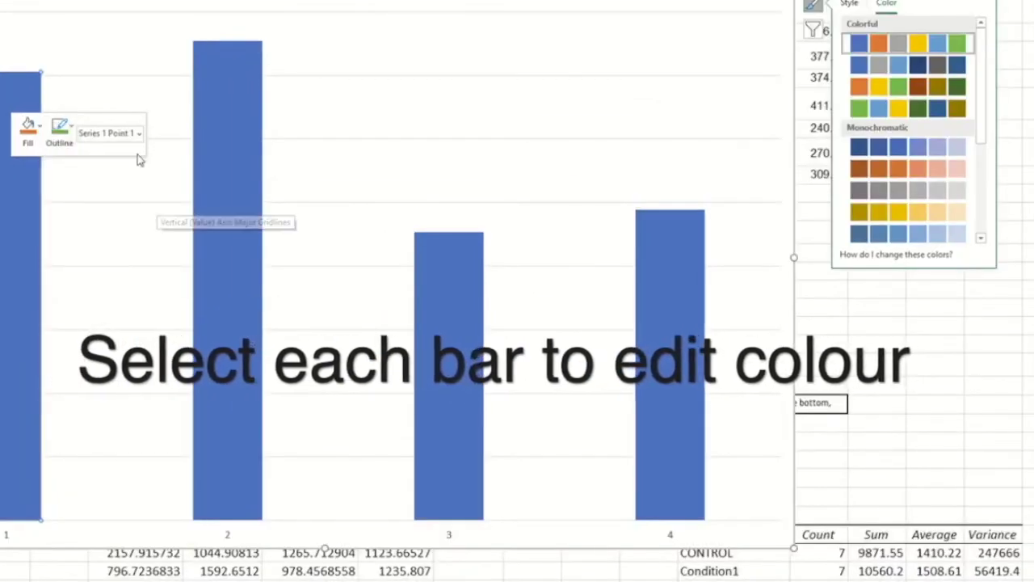
{"action": "left_click", "coordinate": [29, 130]}
{"action": "left_click", "coordinate": [125, 200]}
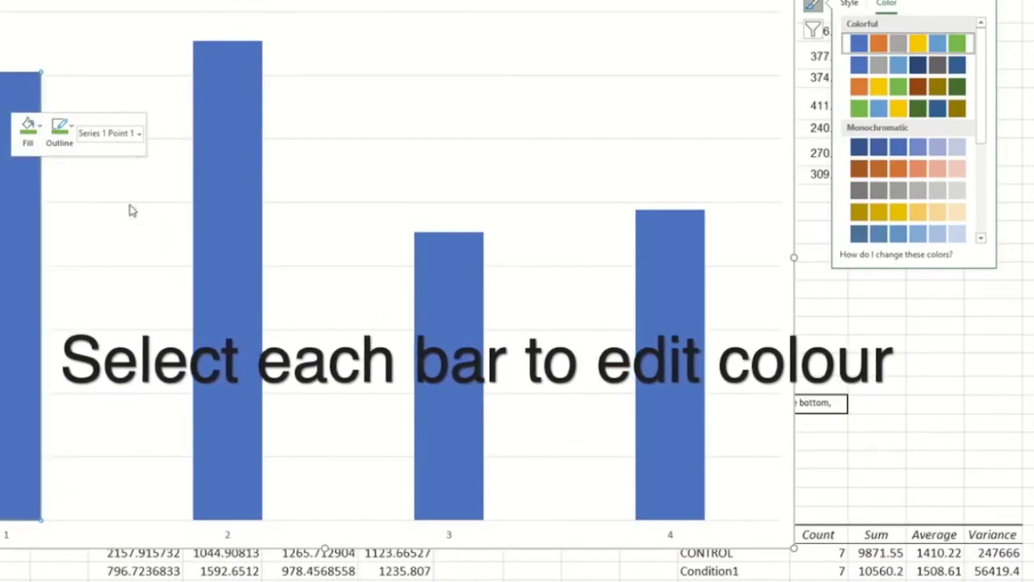
Give the chart's second bar a light green outline and a light green fill from the theme colors.
{"action": "left_click", "coordinate": [208, 254]}
{"action": "right_click", "coordinate": [217, 243]}
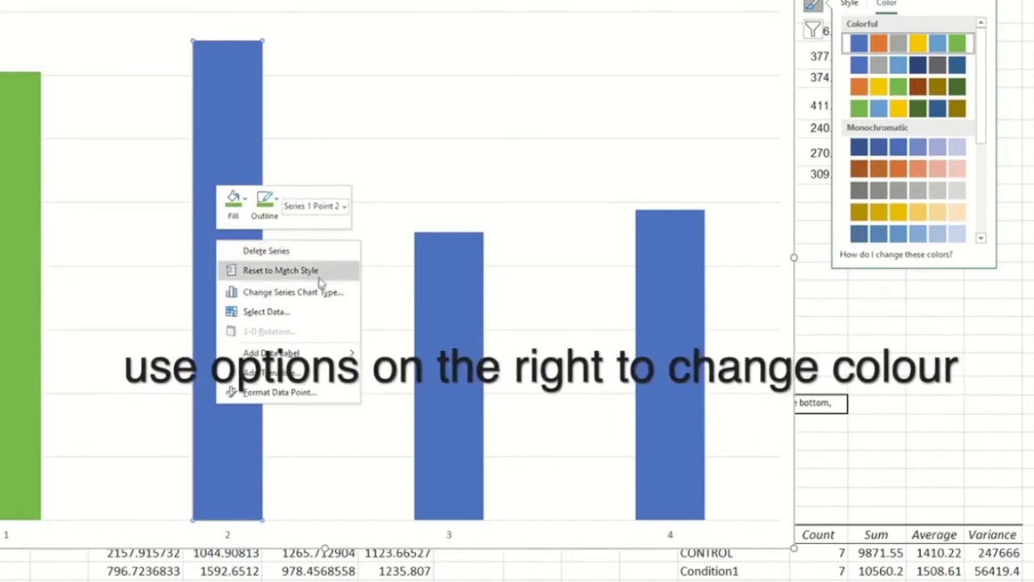
{"action": "left_click", "coordinate": [266, 202]}
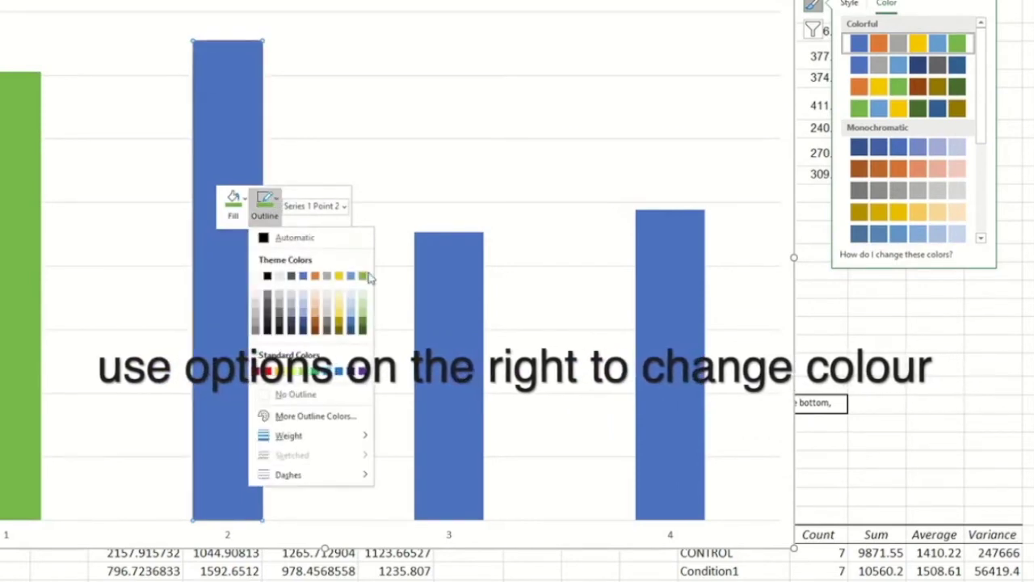
{"action": "left_click", "coordinate": [359, 307]}
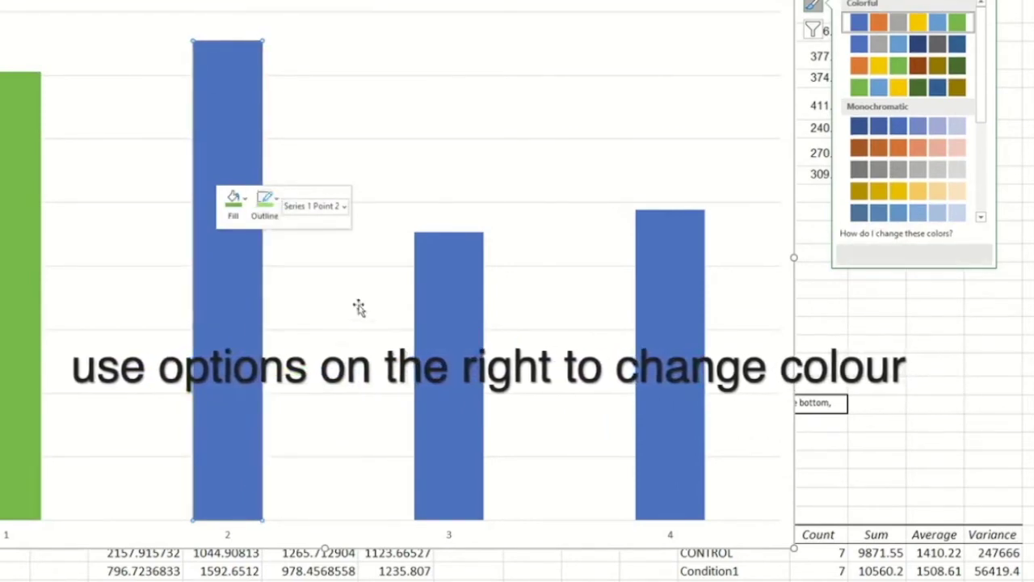
{"action": "left_click", "coordinate": [232, 204]}
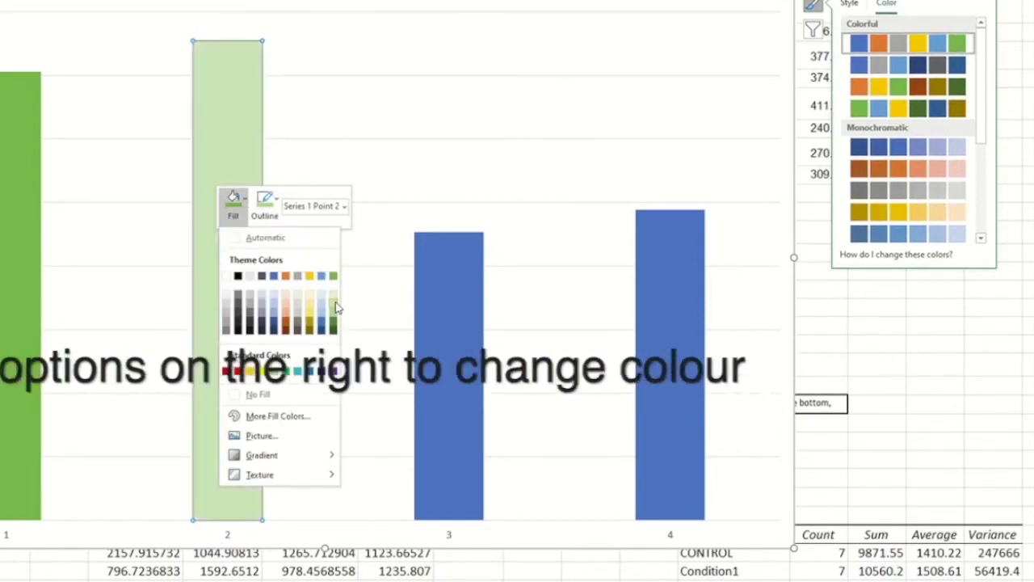
{"action": "left_click", "coordinate": [337, 308]}
Fill the chart's third bar with theme orange and give the fourth bar a light orange outline.
{"action": "left_click", "coordinate": [442, 309]}
{"action": "right_click", "coordinate": [442, 308]}
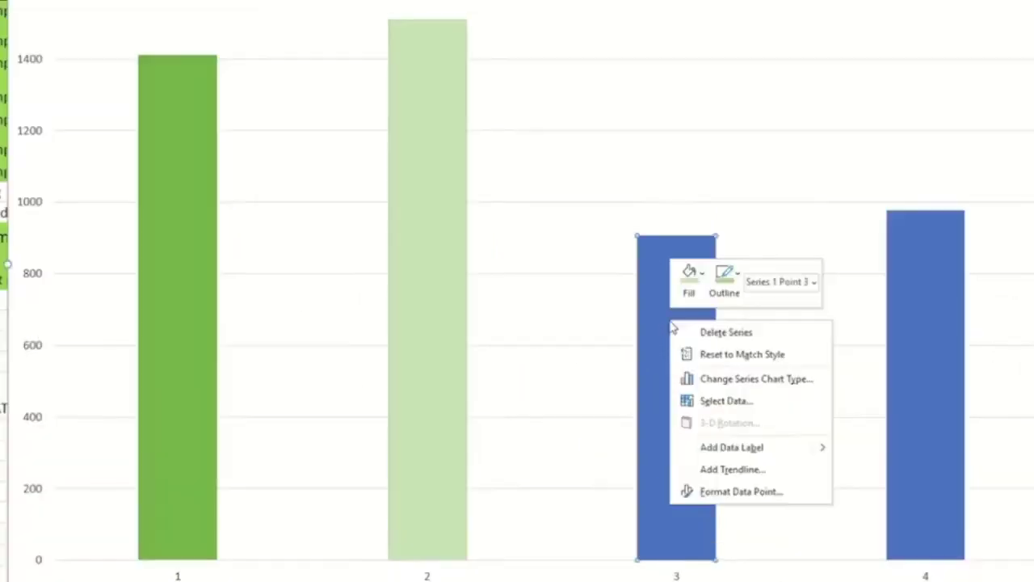
{"action": "left_click", "coordinate": [687, 277]}
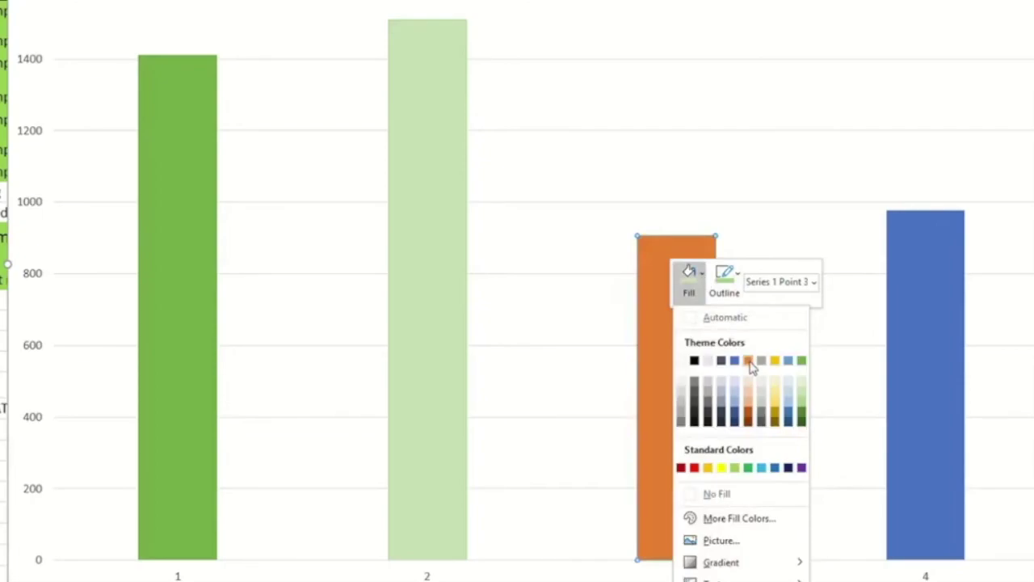
{"action": "left_click", "coordinate": [749, 361]}
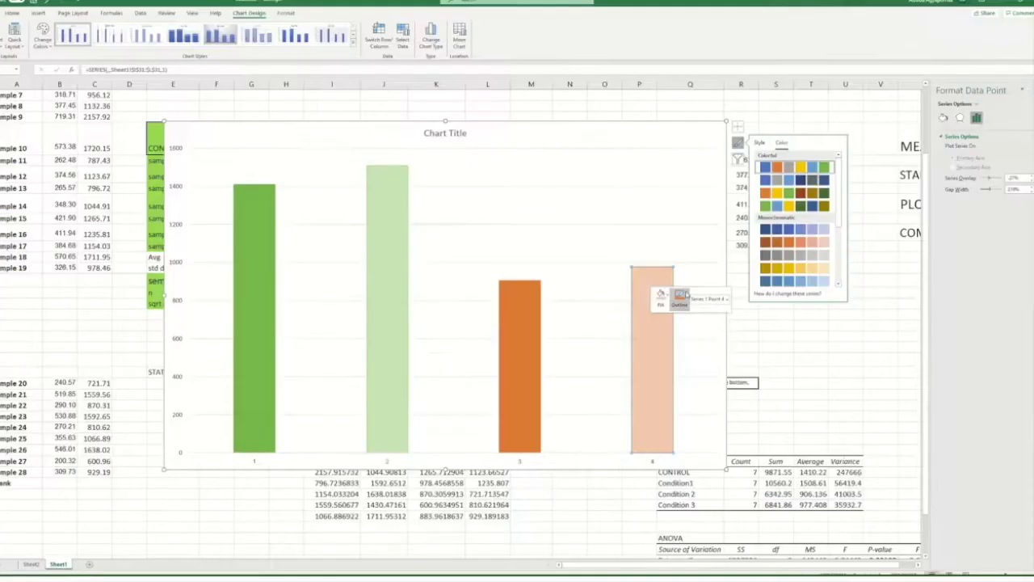
{"action": "left_click", "coordinate": [679, 298]}
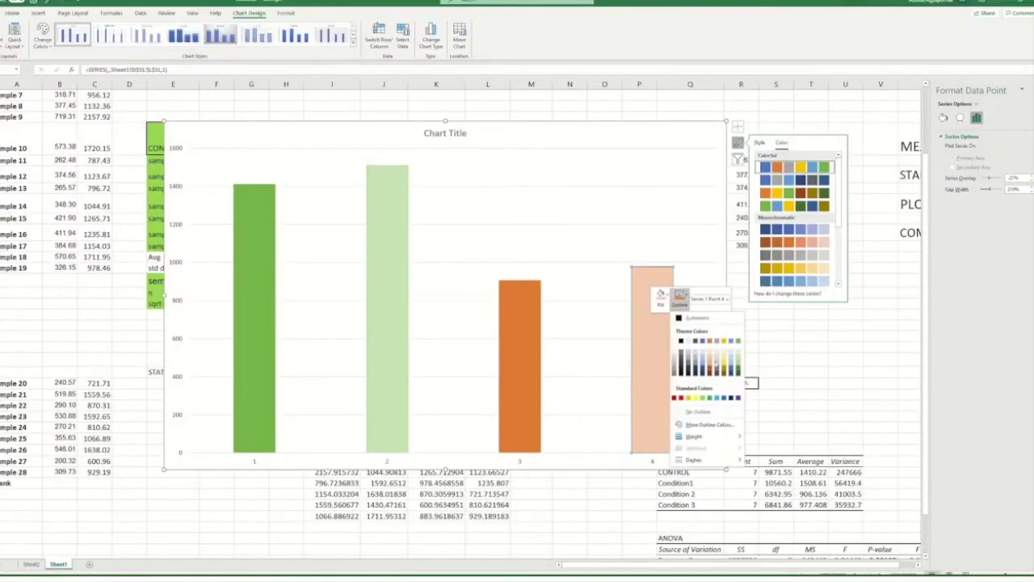
{"action": "left_click", "coordinate": [712, 355]}
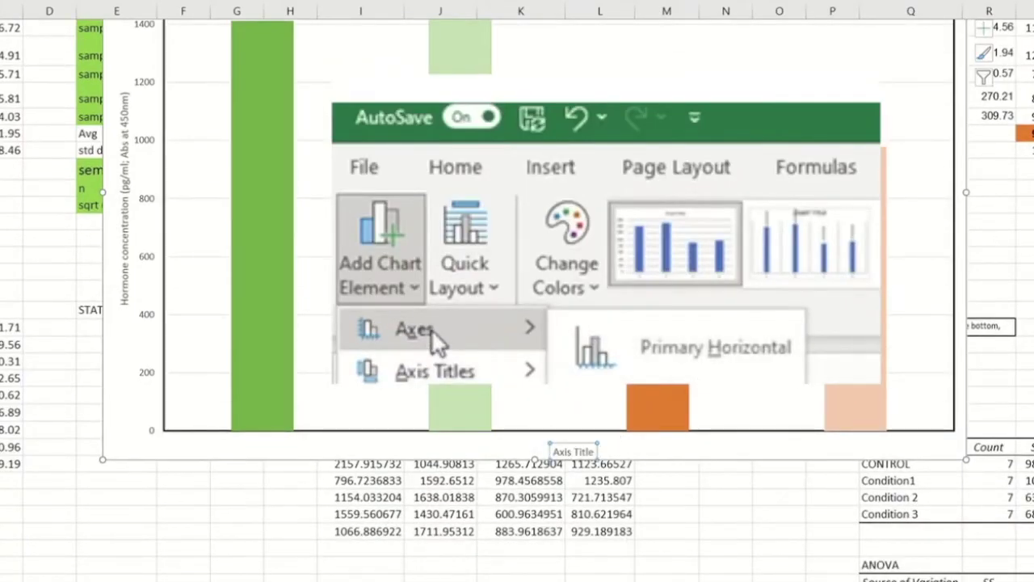
Delete the placeholder title of the chart's horizontal axis.
{"action": "key", "text": "Delete"}
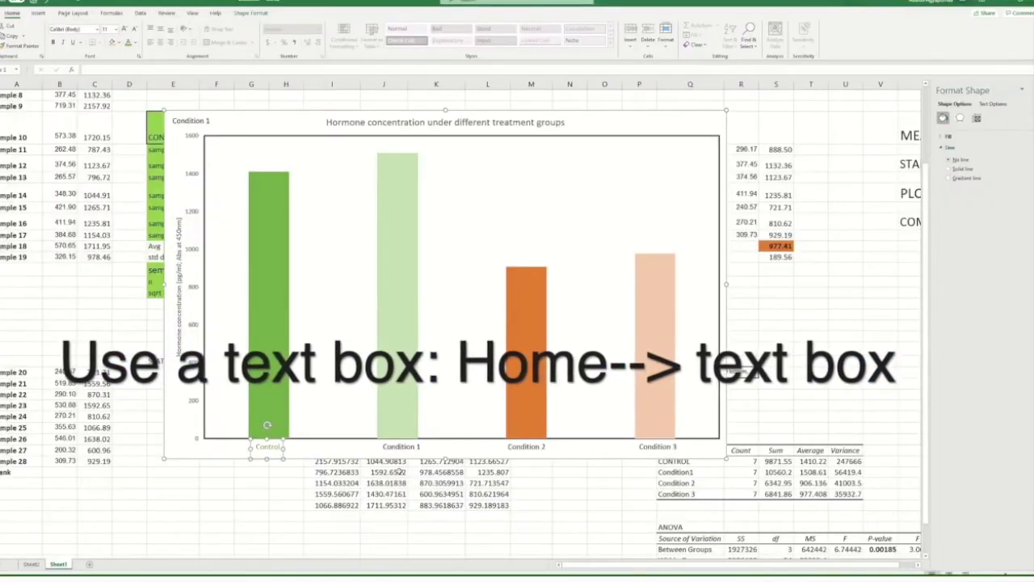
Open the Error Bars choices among the chart elements for the hormone concentration chart.
{"action": "left_click", "coordinate": [446, 569]}
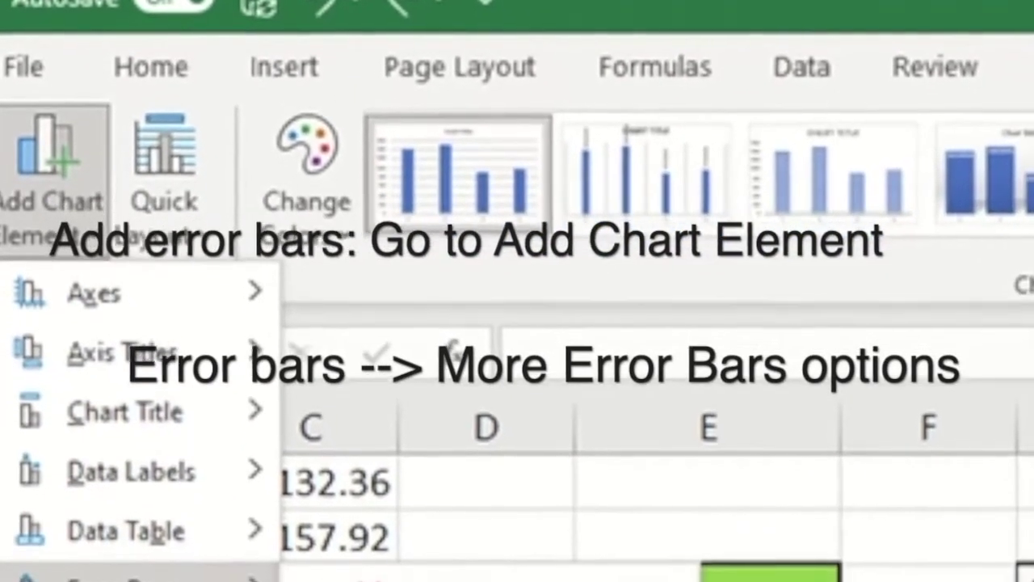
{"action": "mouse_move", "coordinate": [67, 563]}
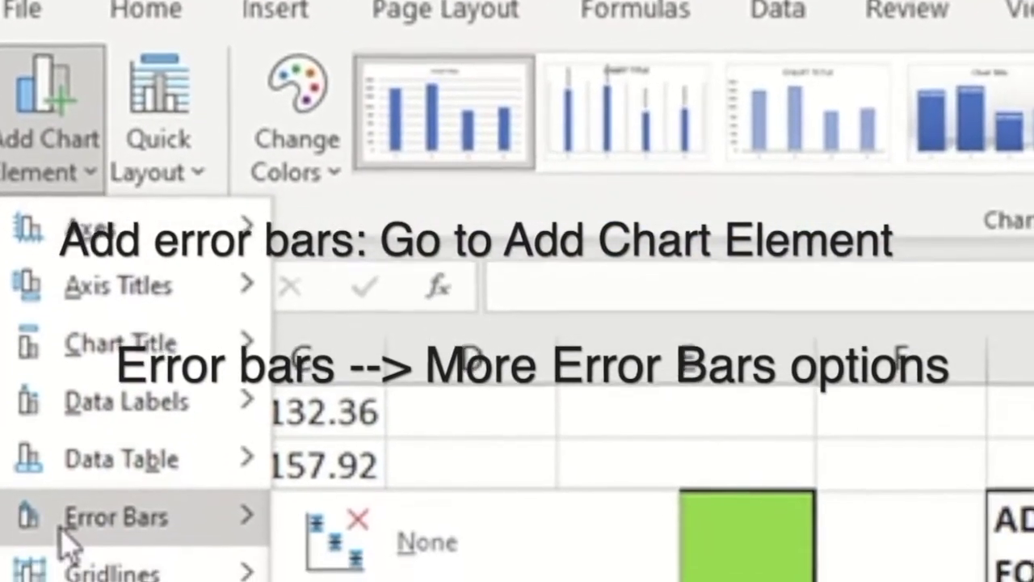